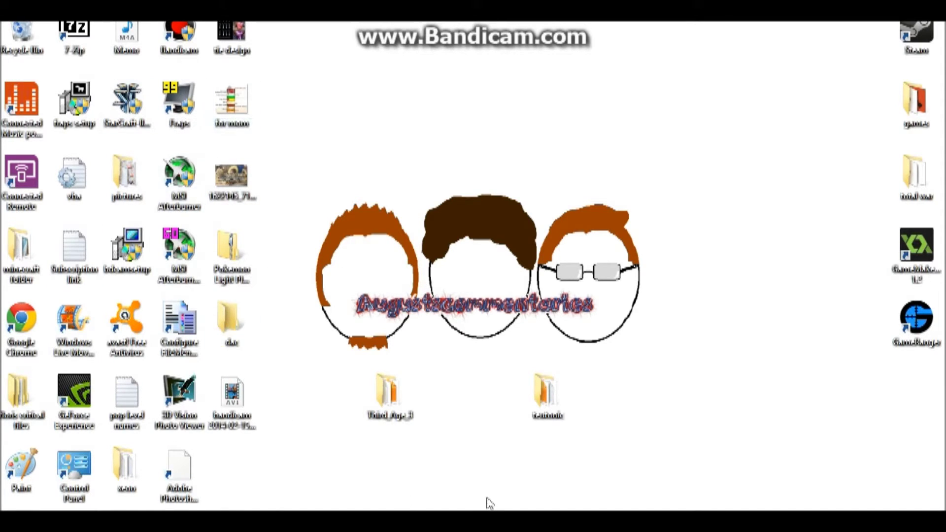
Navigate from the teutonic mod folder into data, world and maps
click(557, 396)
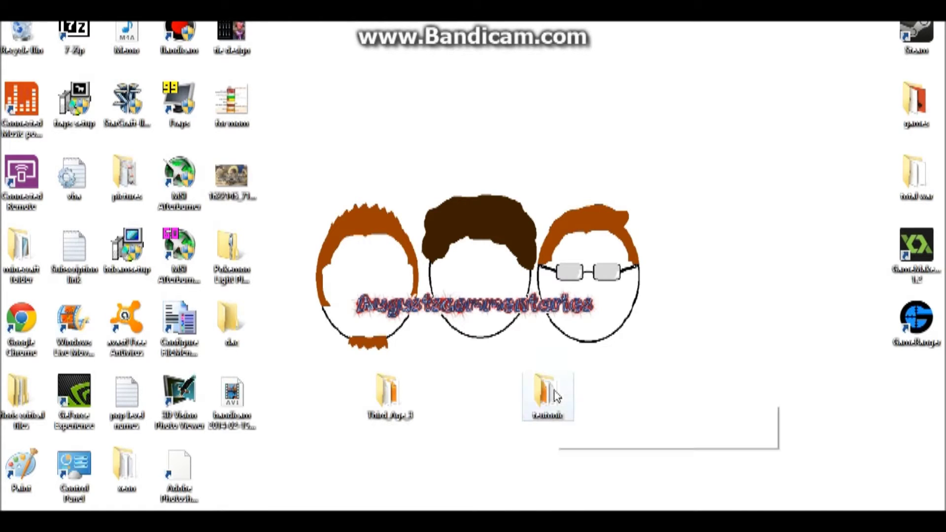
double_click(556, 397)
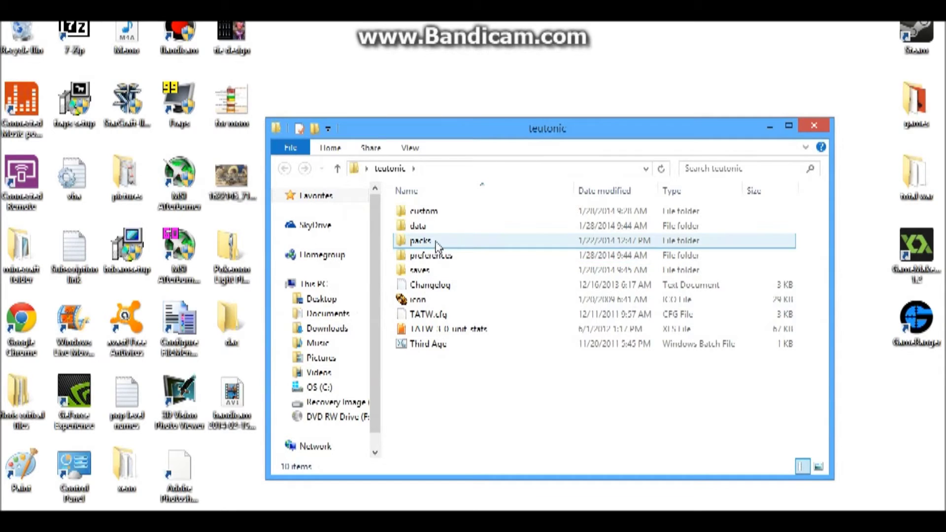
double_click(417, 226)
scroll(430, 370, down, 2)
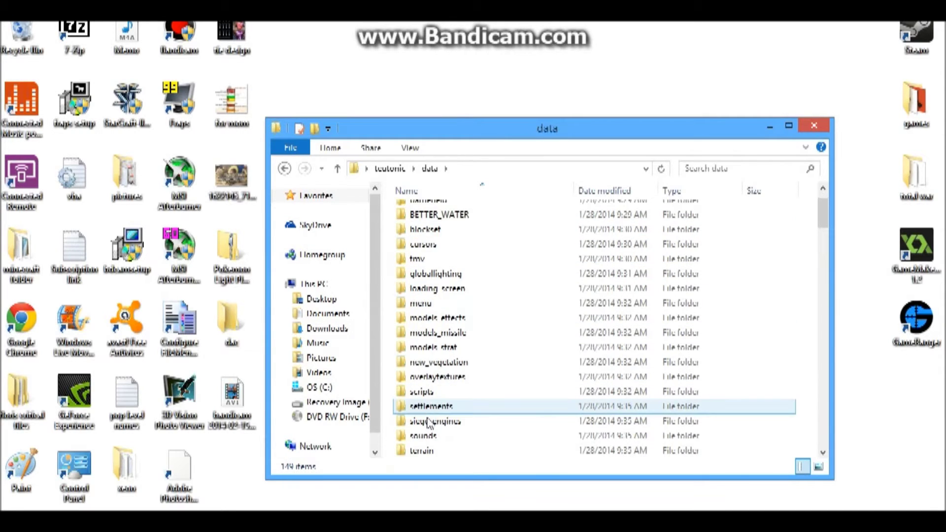
scroll(429, 423, down, 3)
scroll(429, 423, down, 2)
double_click(429, 426)
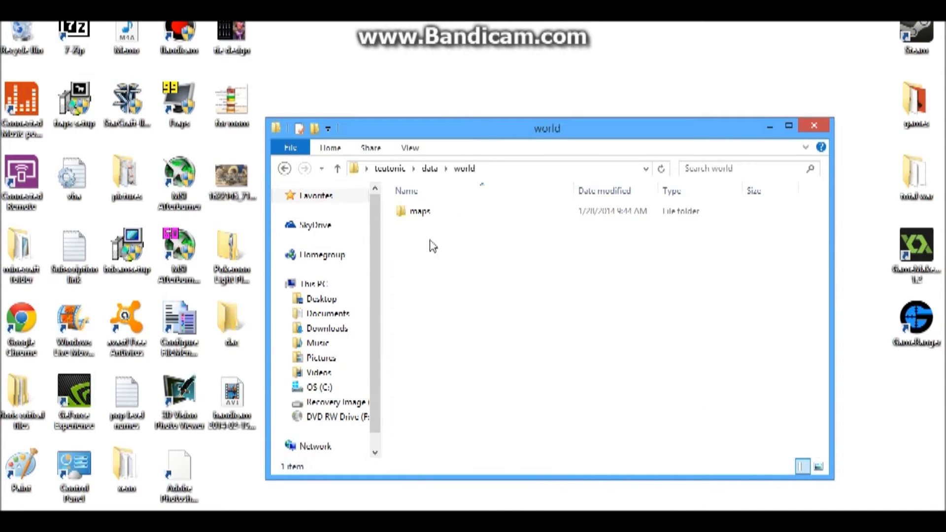
double_click(420, 211)
Open the campaign script from campaign > imperial_campaign in Notepad, after a detour into custom
click(423, 255)
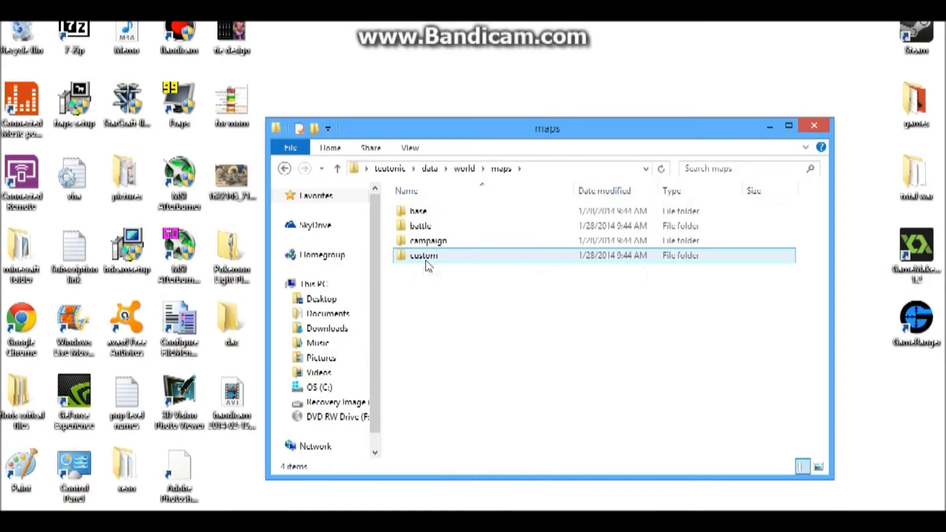
double_click(424, 256)
click(337, 169)
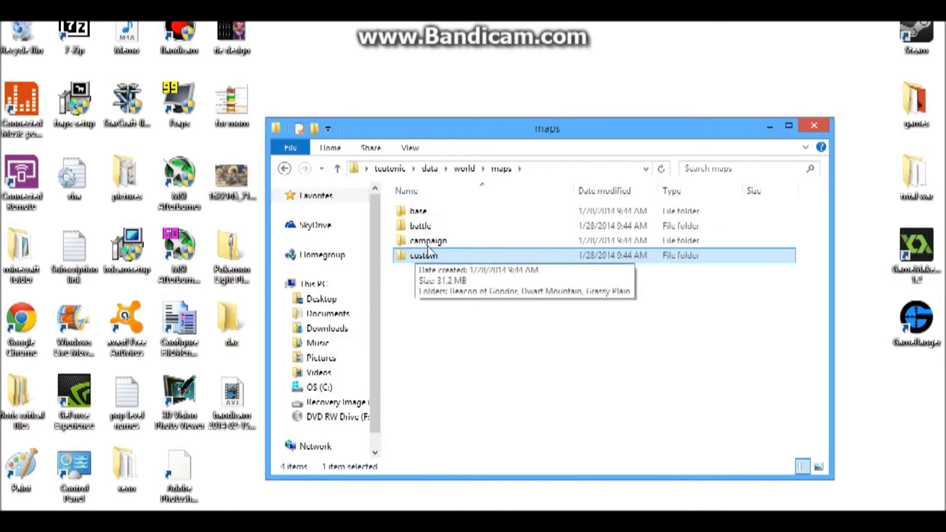
double_click(428, 242)
double_click(432, 223)
click(525, 247)
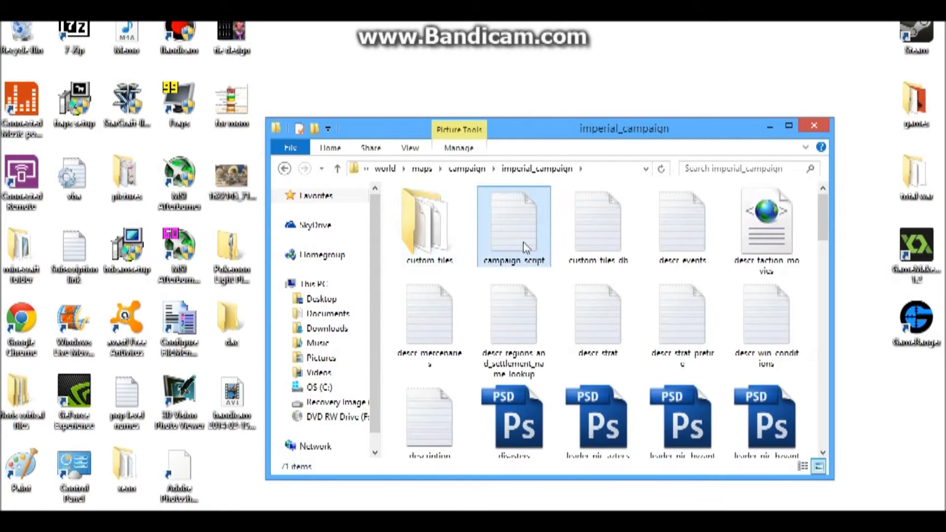
double_click(526, 246)
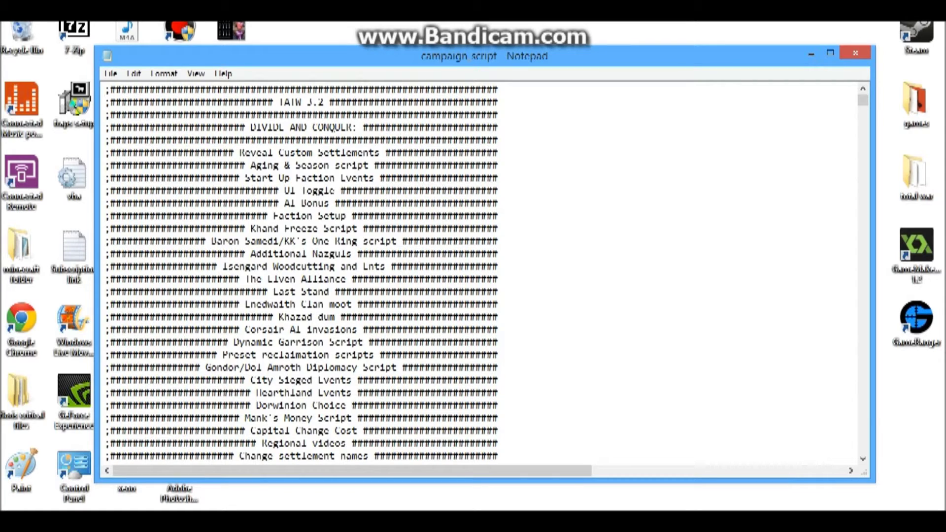
Delete the Dynamic Garrison Script line from the script's header list
drag(500, 343, 95, 344)
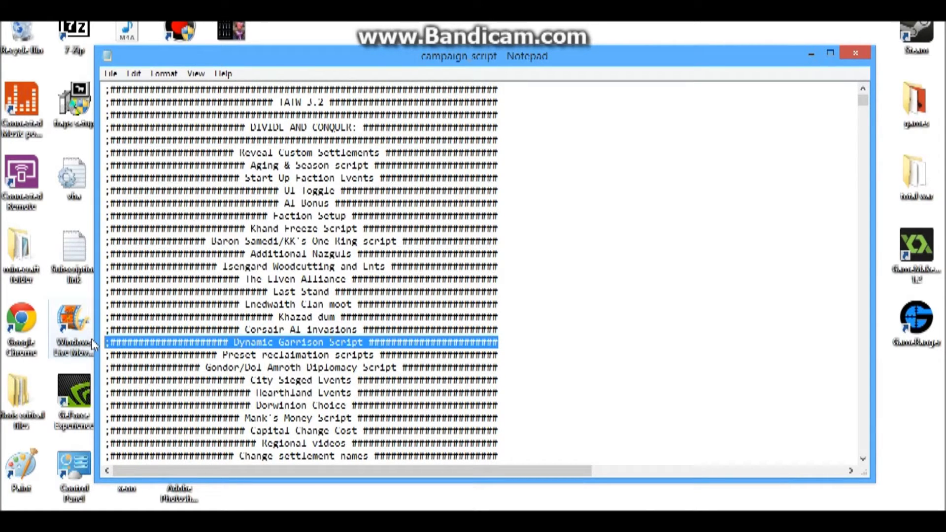
key(Delete)
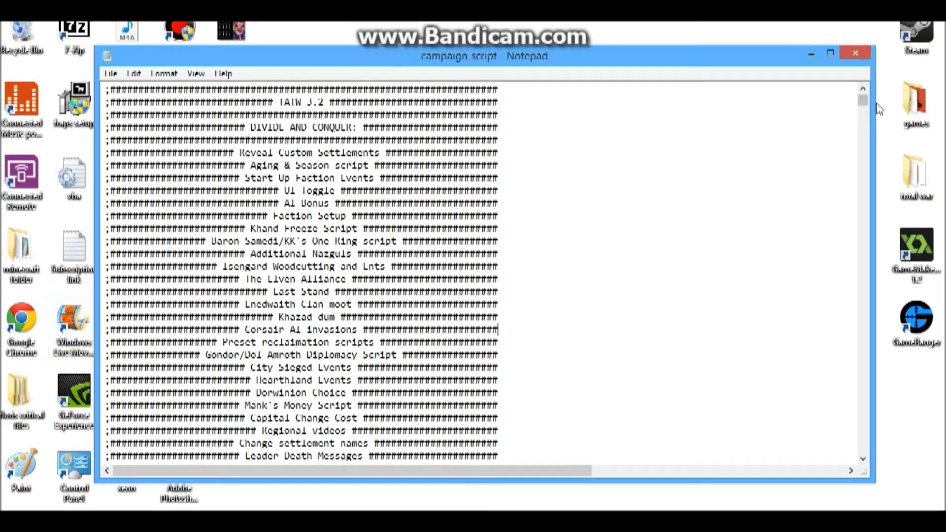
drag(863, 98, 864, 199)
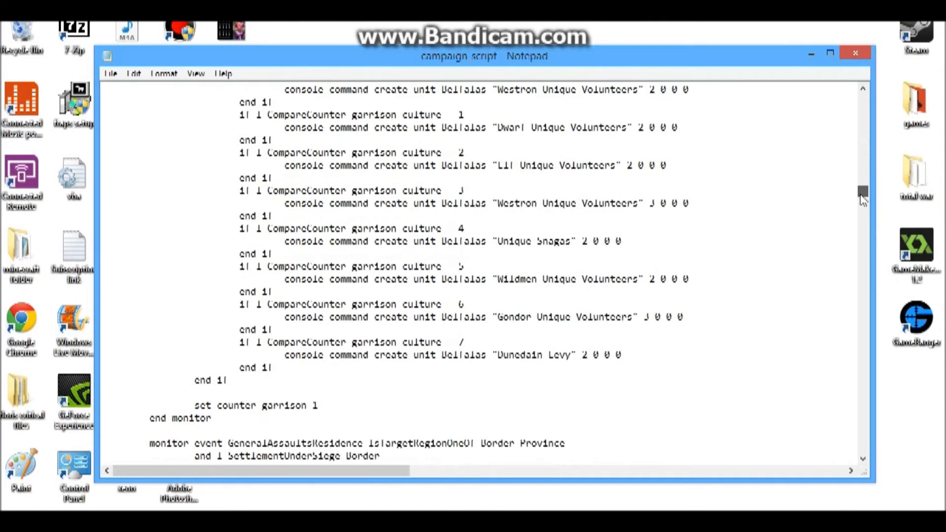
drag(864, 198, 861, 189)
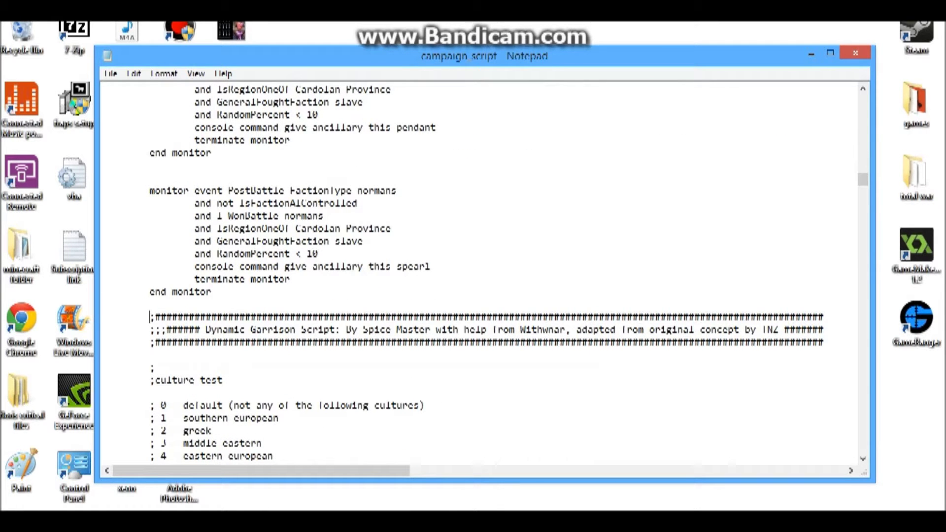
drag(862, 182, 862, 268)
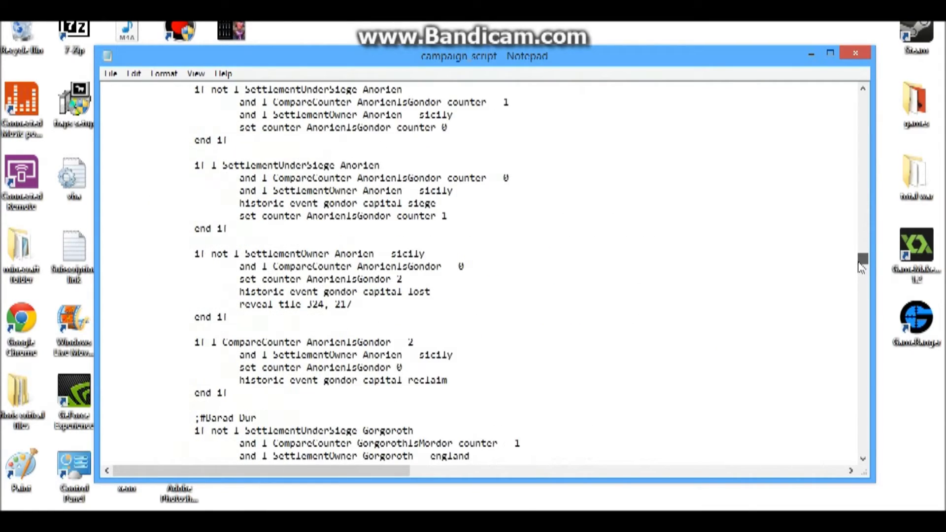
drag(862, 264, 863, 257)
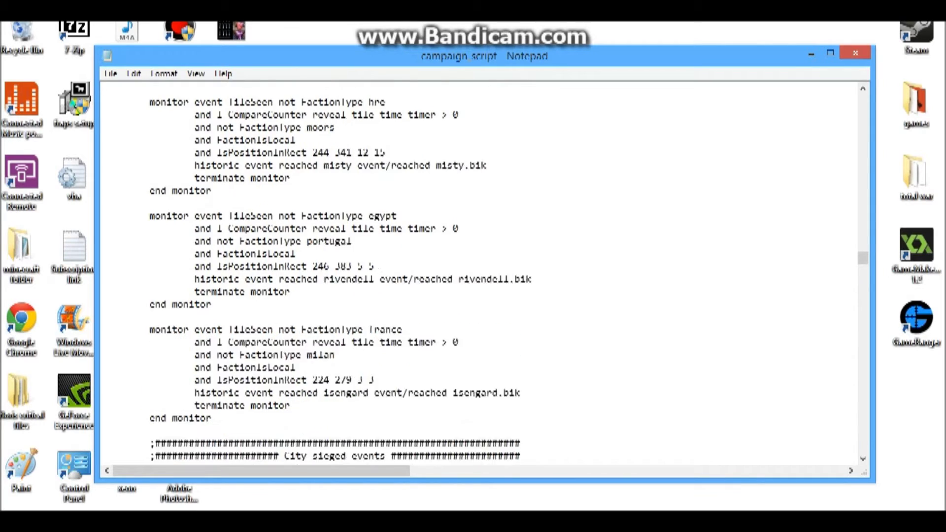
drag(863, 257, 865, 254)
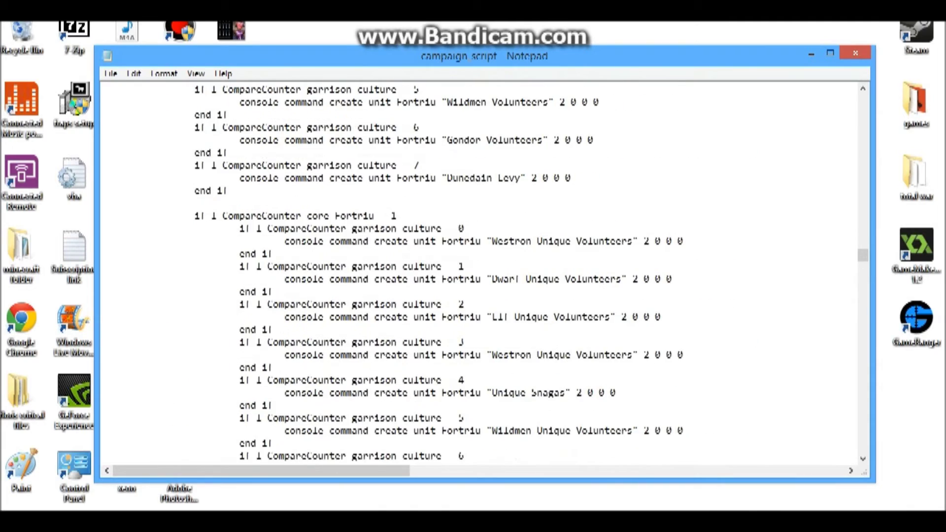
Delete the Dynamic Garrison Script section through its final end monitor, plus the leftover blank line
drag(864, 254, 865, 257)
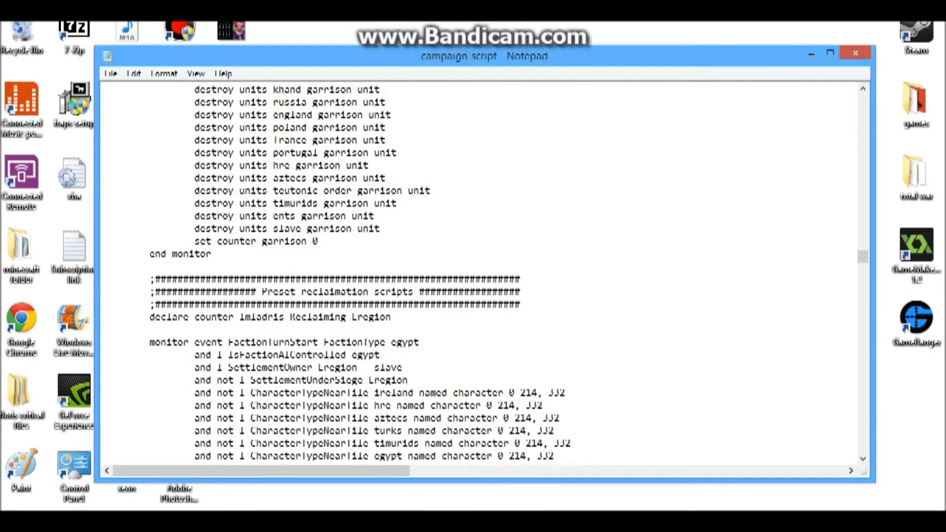
shift+click(150, 266)
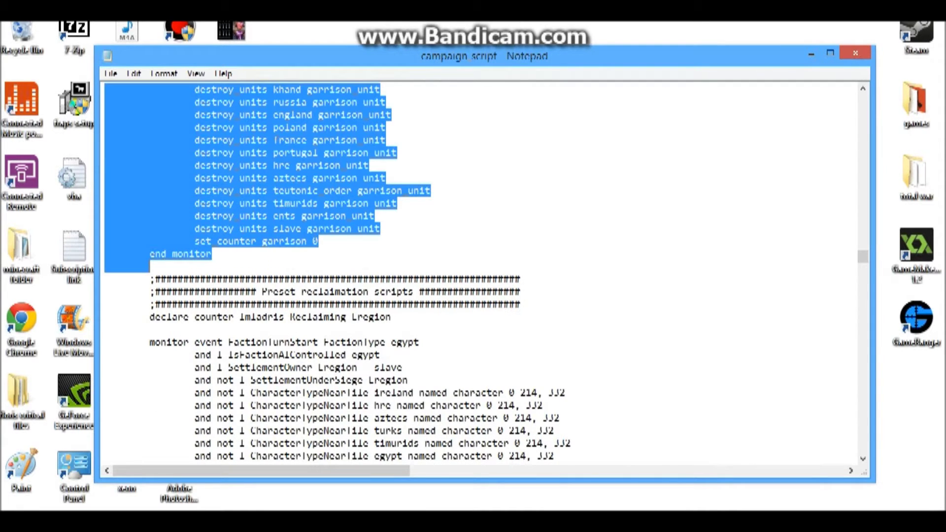
key(Delete)
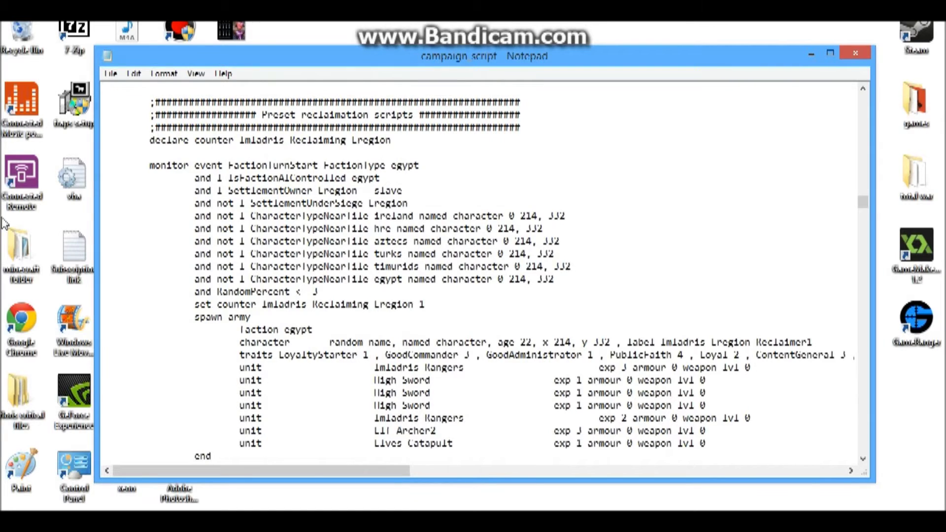
scroll(473, 281, up, 5)
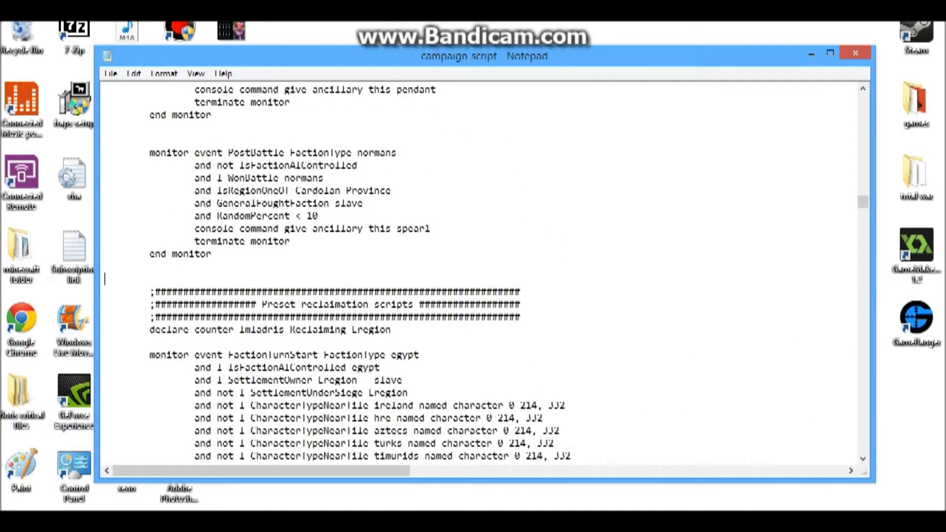
key(BackSpace)
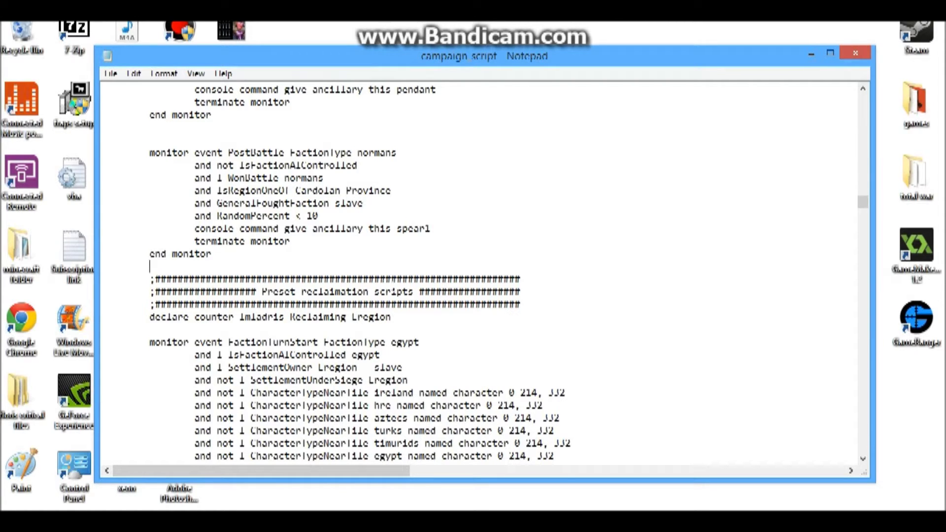
click(111, 74)
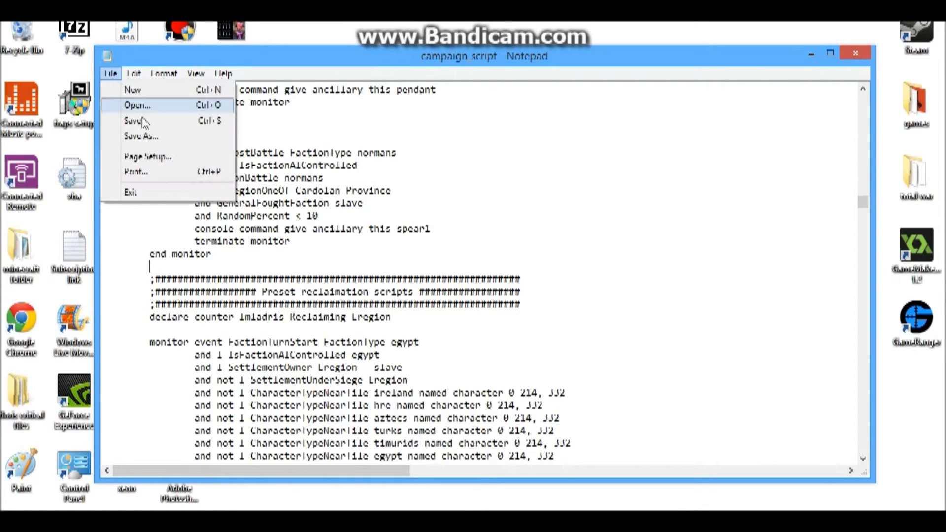
Close the teutonic campaign script, confirming the prompt to save changes
click(855, 53)
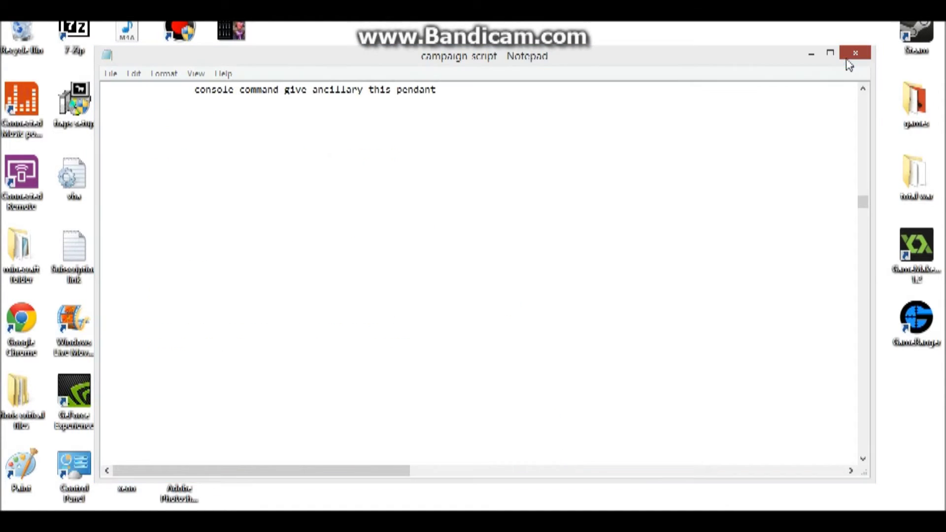
click(503, 275)
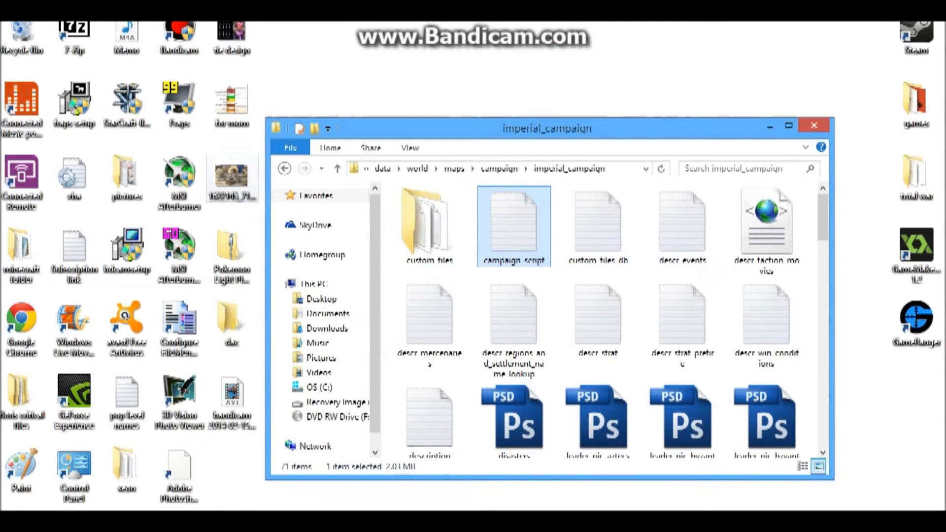
Navigate from the Third_Age_3 mod folder into data, world and maps
click(819, 125)
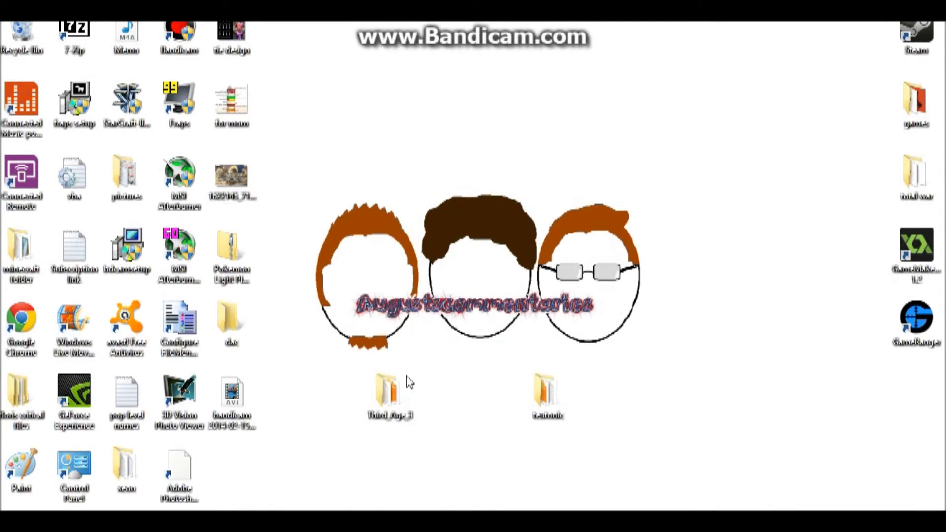
double_click(391, 398)
double_click(418, 212)
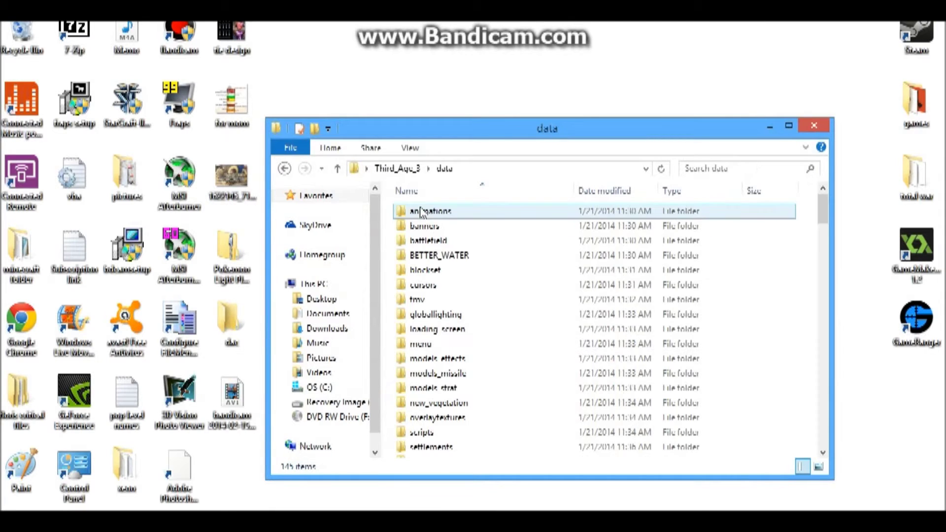
scroll(459, 341, down, 5)
scroll(454, 369, down, 3)
double_click(453, 376)
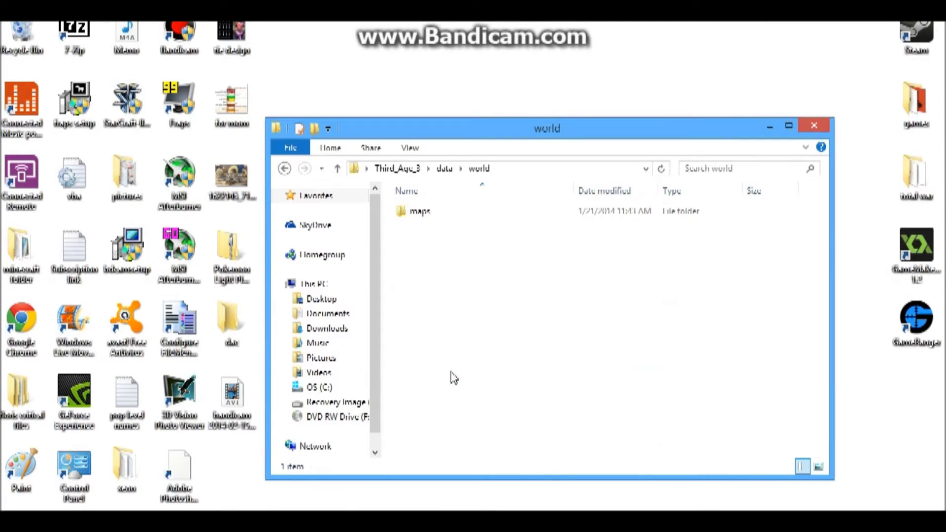
double_click(425, 212)
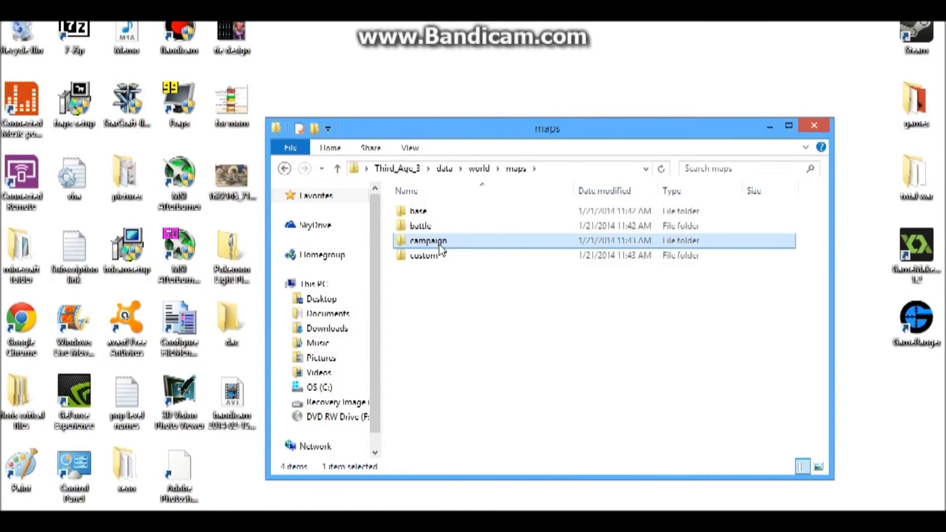
Open the campaign script from campaign > imperial_campaign in Notepad
double_click(428, 241)
click(444, 227)
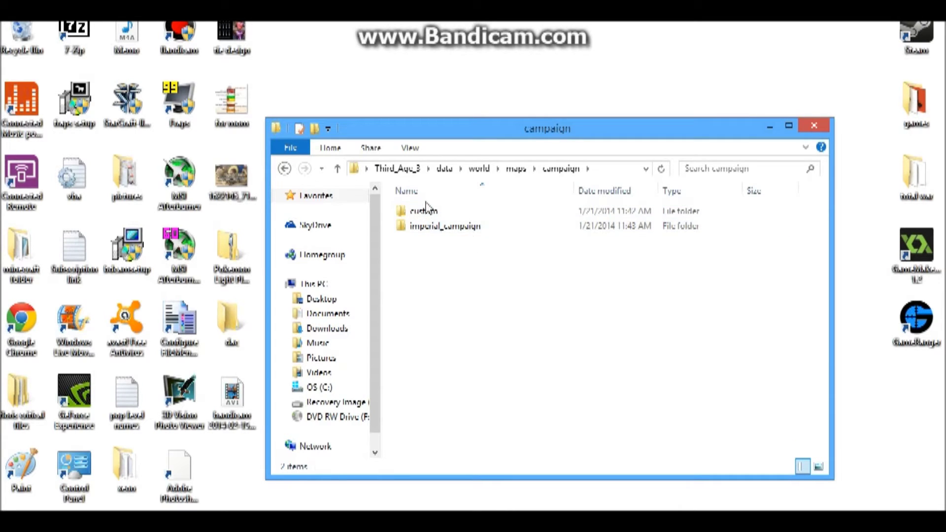
double_click(436, 225)
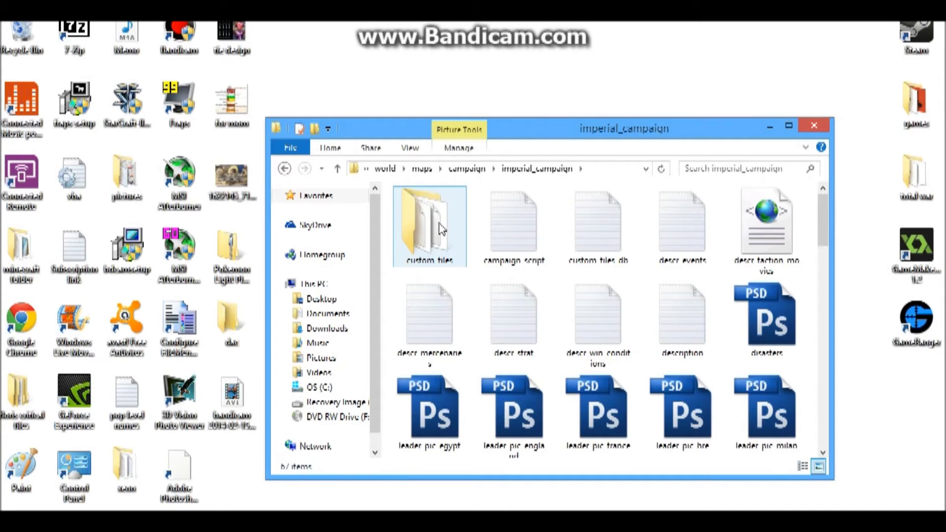
click(511, 238)
double_click(510, 236)
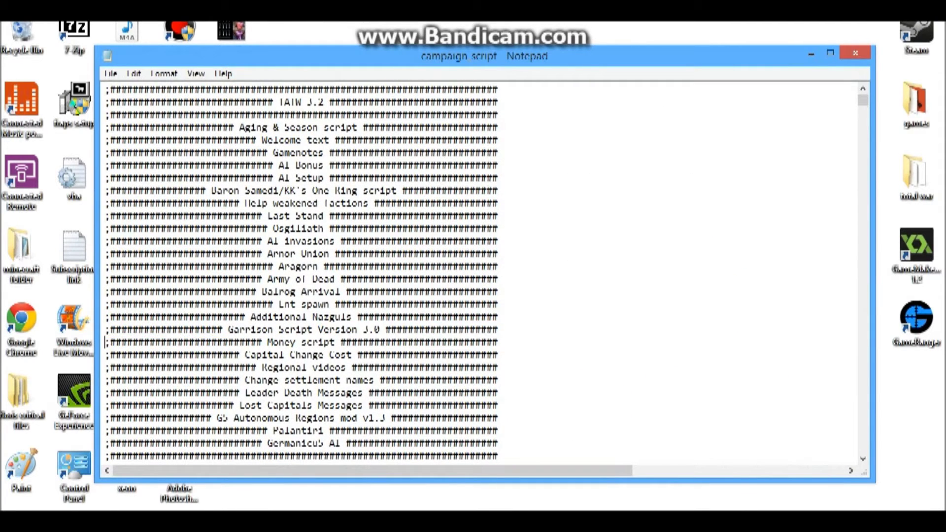
Delete the Garrison Script Version 3.0 header line and start a Find search
drag(500, 331, 89, 331)
key(Delete)
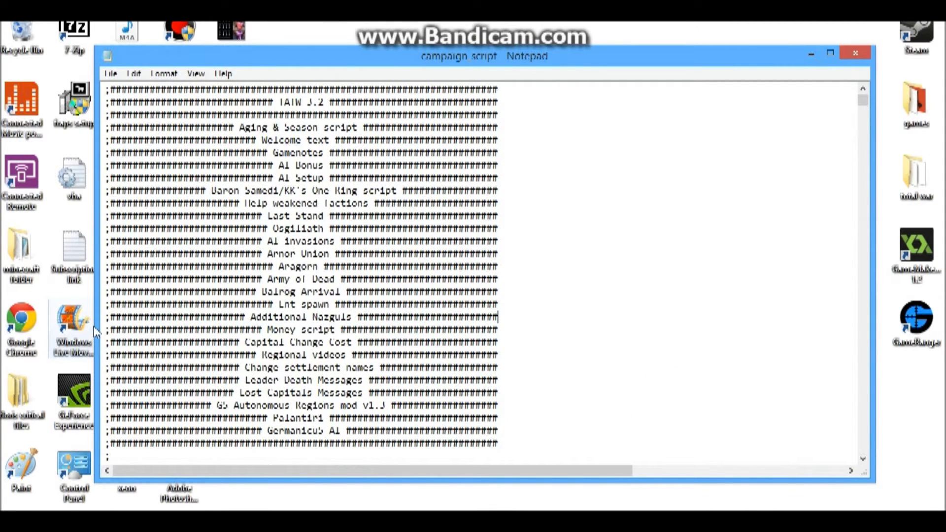
drag(864, 96, 867, 123)
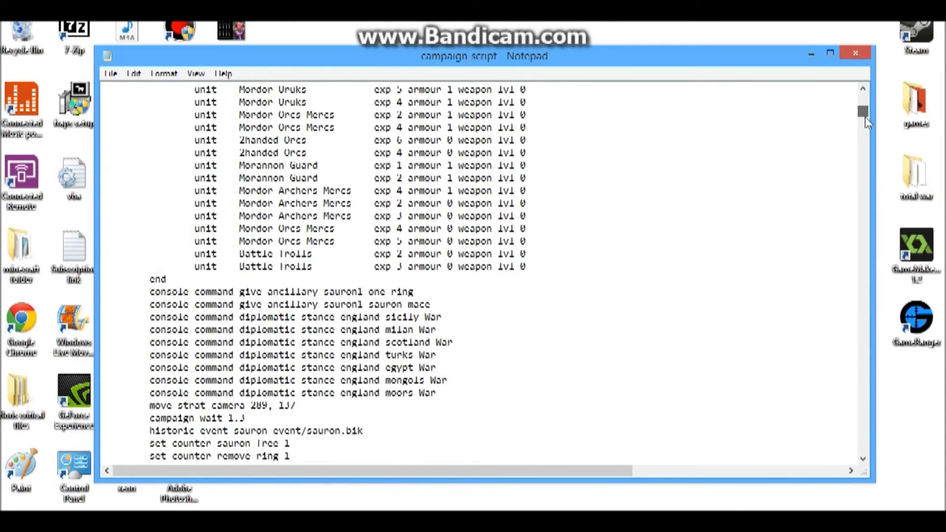
scroll(474, 266, down, 5)
click(134, 73)
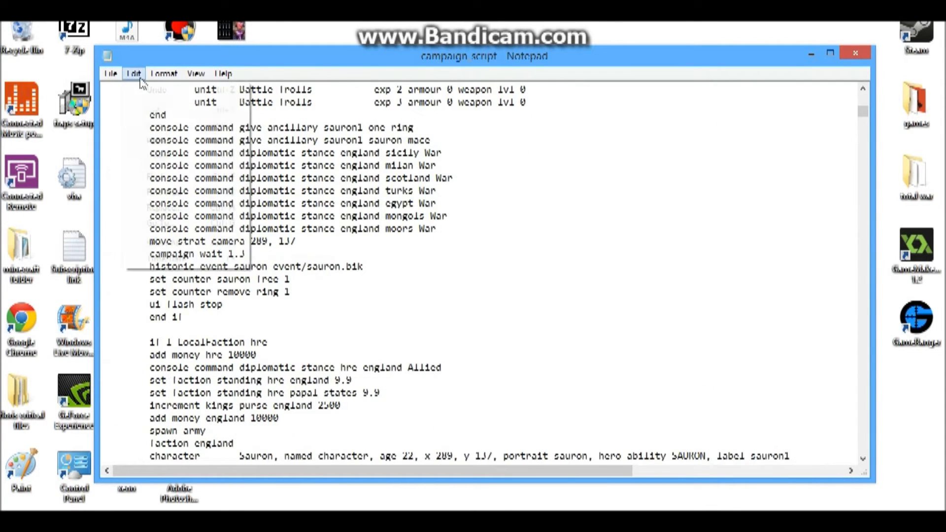
click(157, 177)
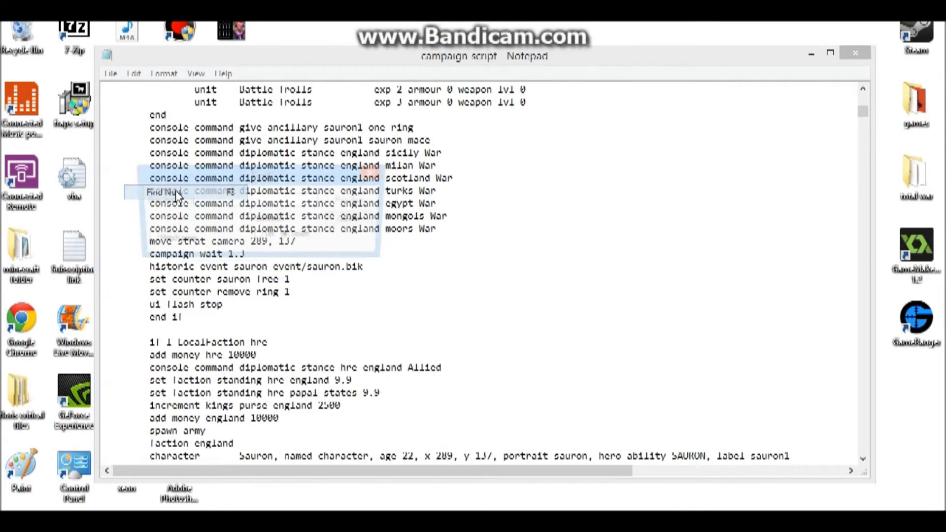
text(garrison scrip)
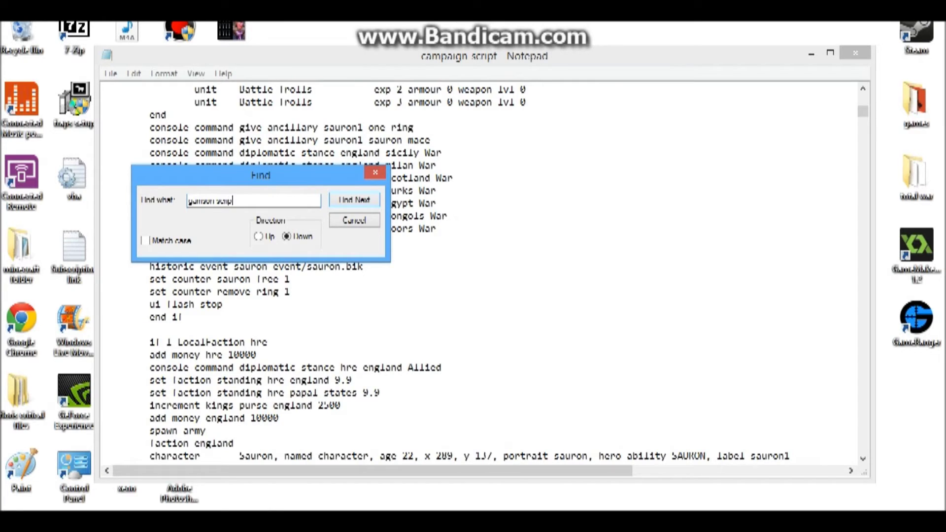
text(t)
Find 'garrison script', delete its header and declare counter lines, and close the file
key(Return)
click(375, 177)
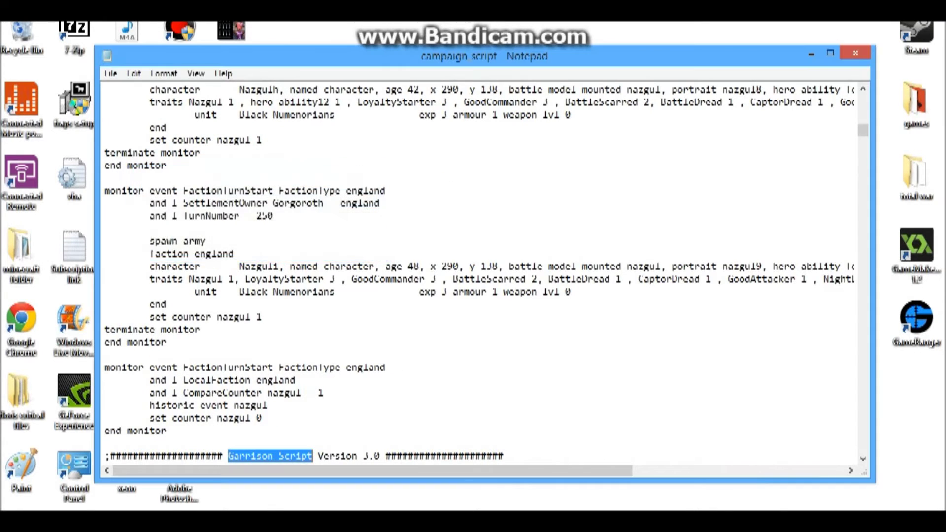
scroll(473, 296, down, 6)
key(shift+Page_Down)
key(shift+Page_Down)
key(shift+Page_Down)
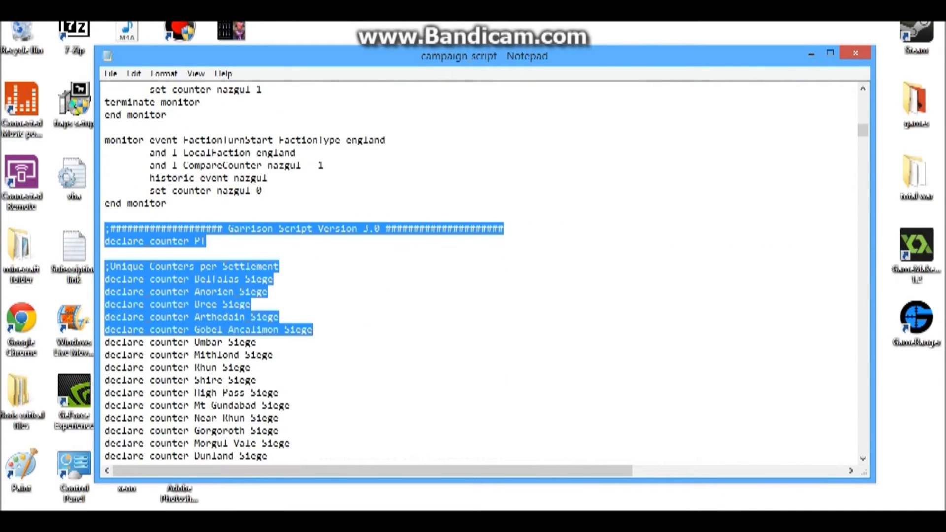
key(shift+Page_Down)
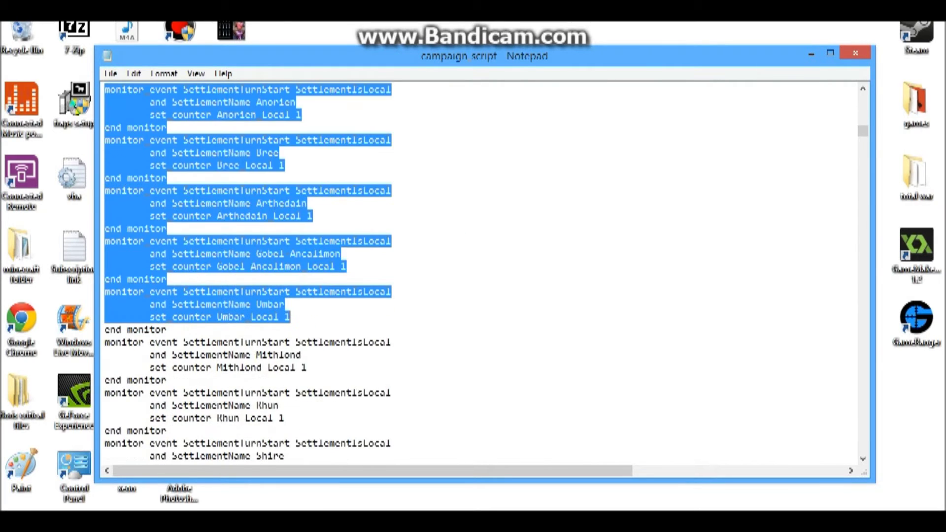
key(shift+Page_Down)
key(shift+Up)
key(Delete)
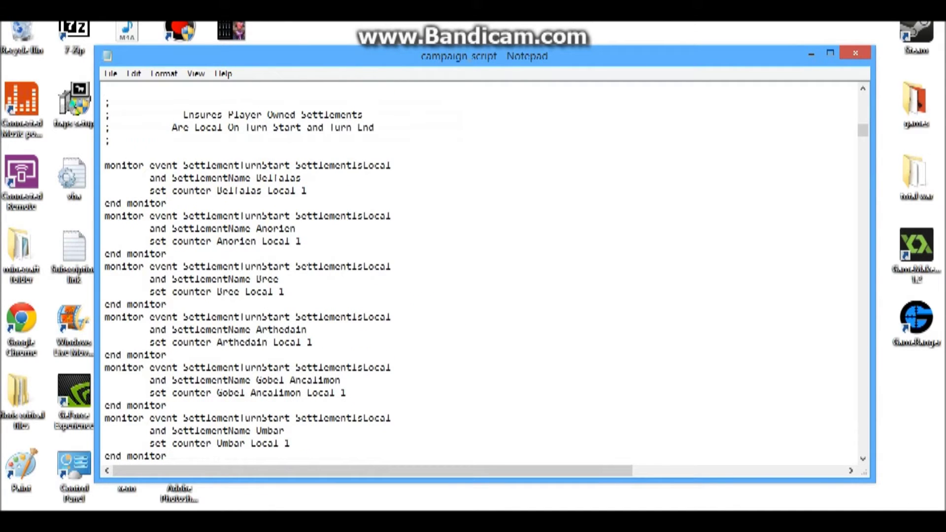
scroll(474, 296, up, 3)
scroll(473, 296, up, 2)
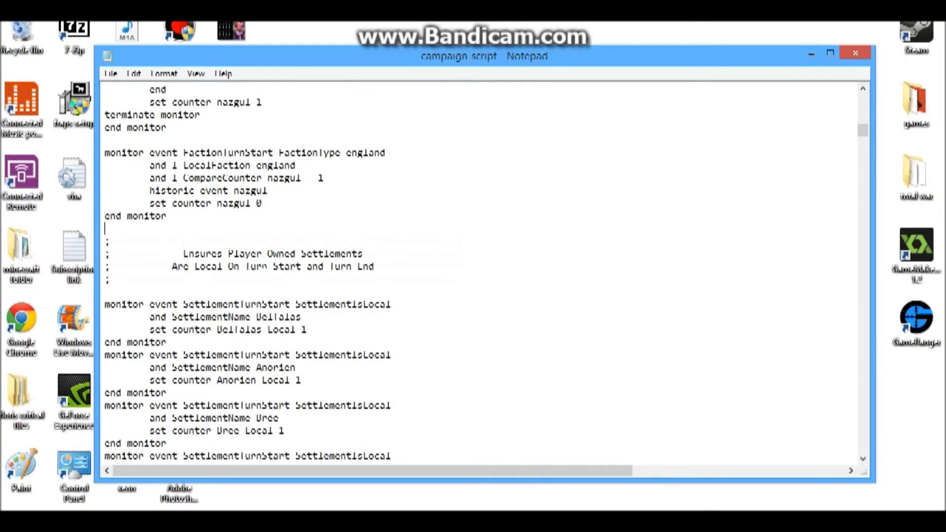
click(856, 54)
Save the Third_Age_3 script at the prompt and close the imperial_campaign folder windows
click(503, 274)
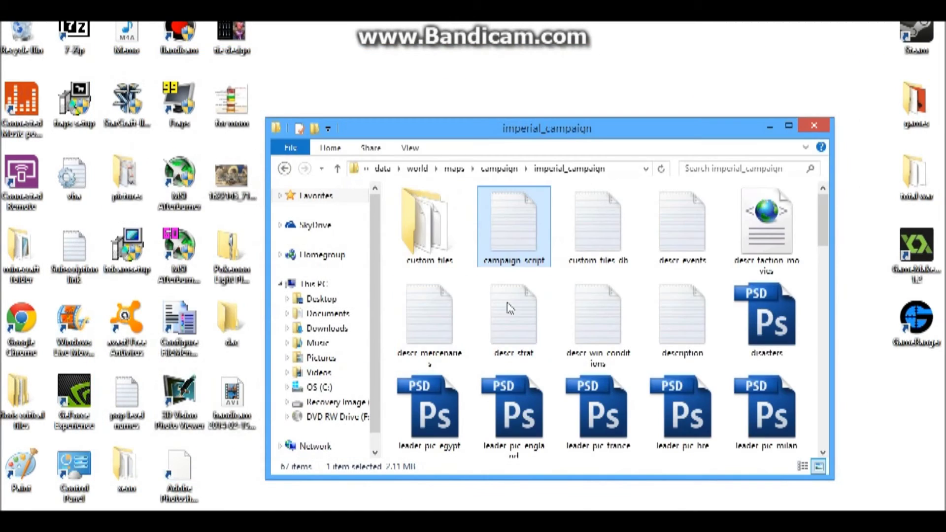
click(814, 126)
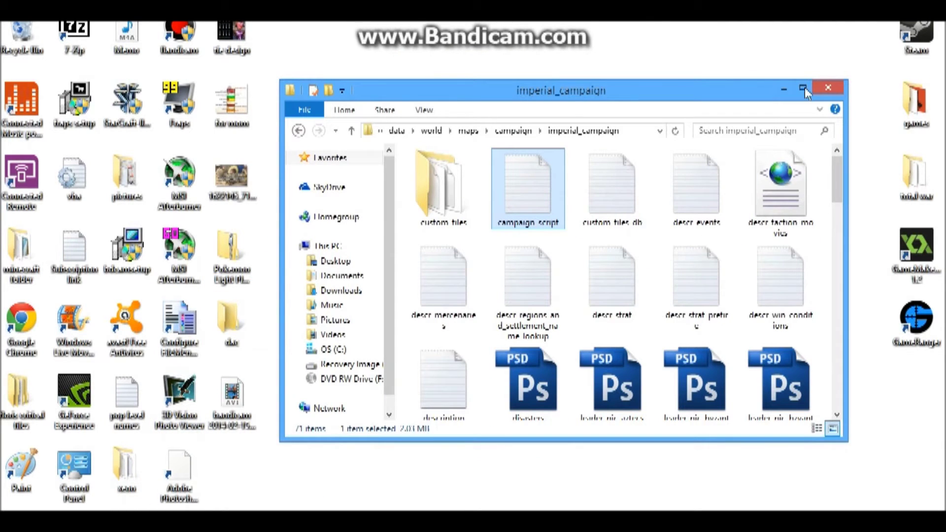
click(827, 90)
key(super+e)
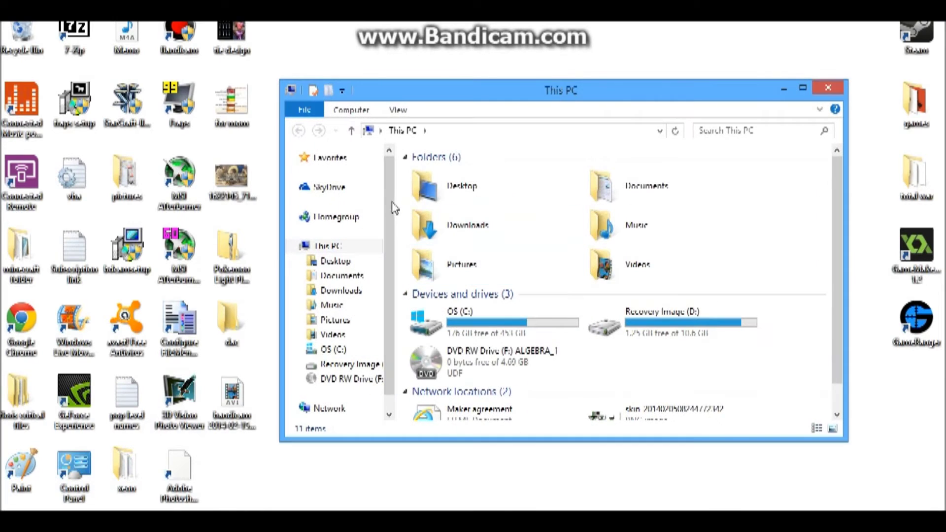
Browse C: into Program Files (x86), SEGA and Medieval II Total War, then back to SEGA
click(332, 349)
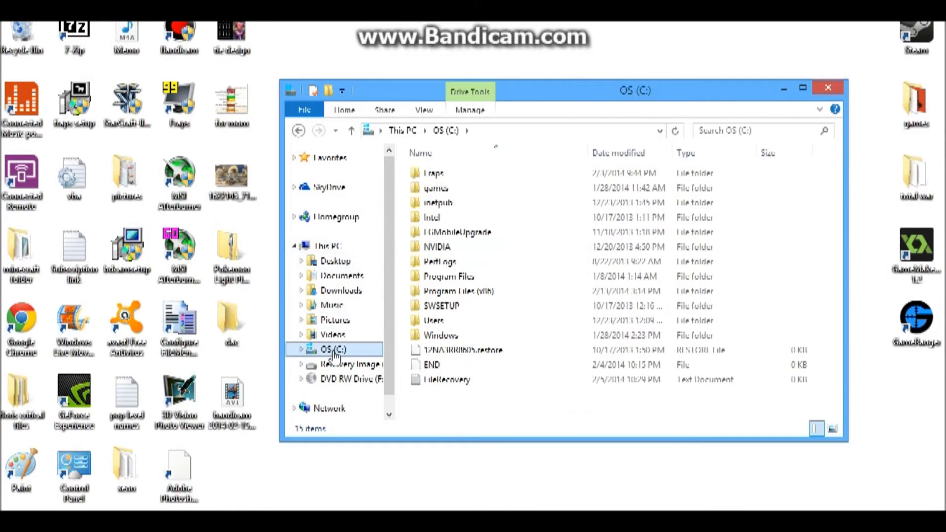
double_click(459, 291)
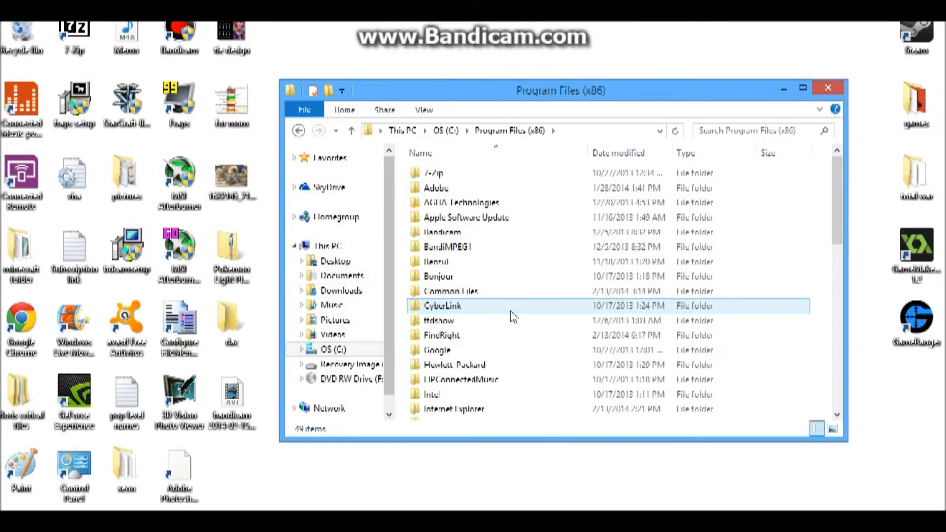
scroll(513, 312, down, 3)
scroll(514, 312, down, 3)
scroll(513, 312, down, 2)
scroll(503, 296, up, 2)
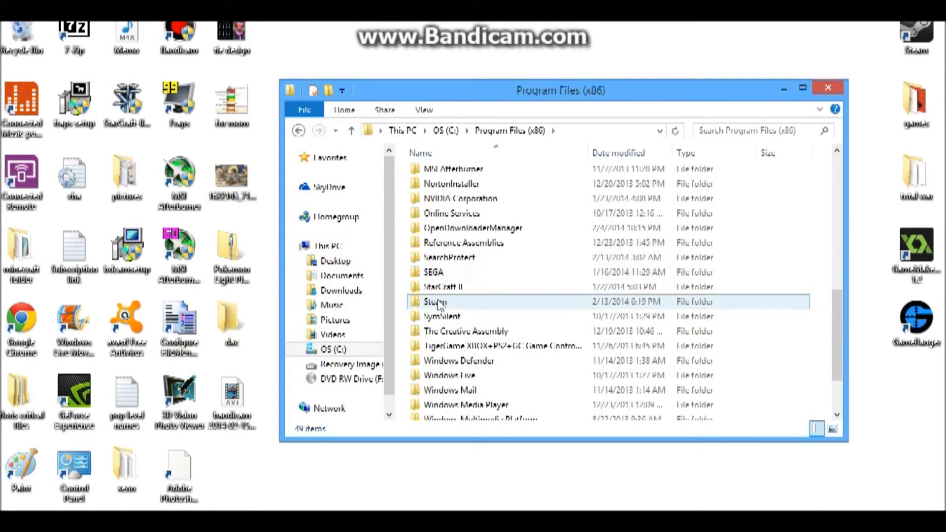
double_click(435, 273)
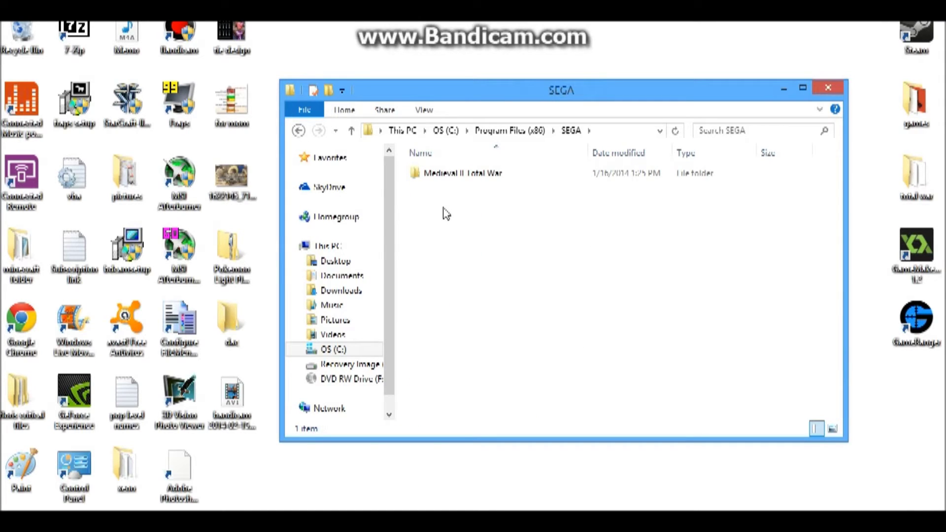
double_click(444, 175)
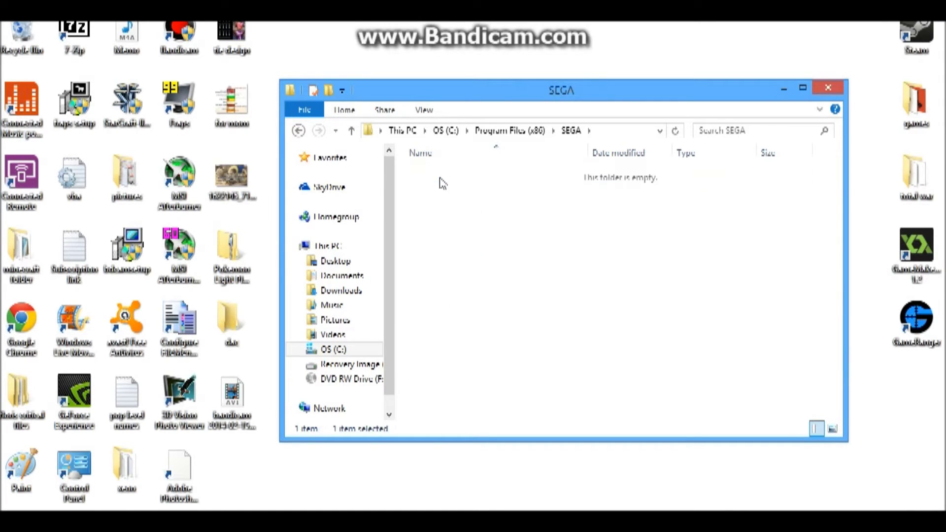
click(351, 131)
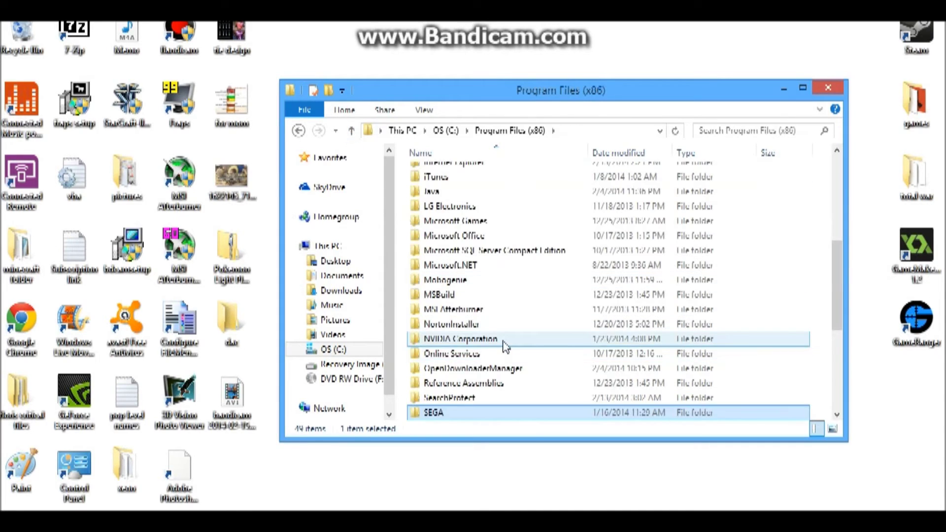
scroll(474, 310, down, 3)
Try the Steam, SteamApps and common folders, then return to Steam
double_click(473, 309)
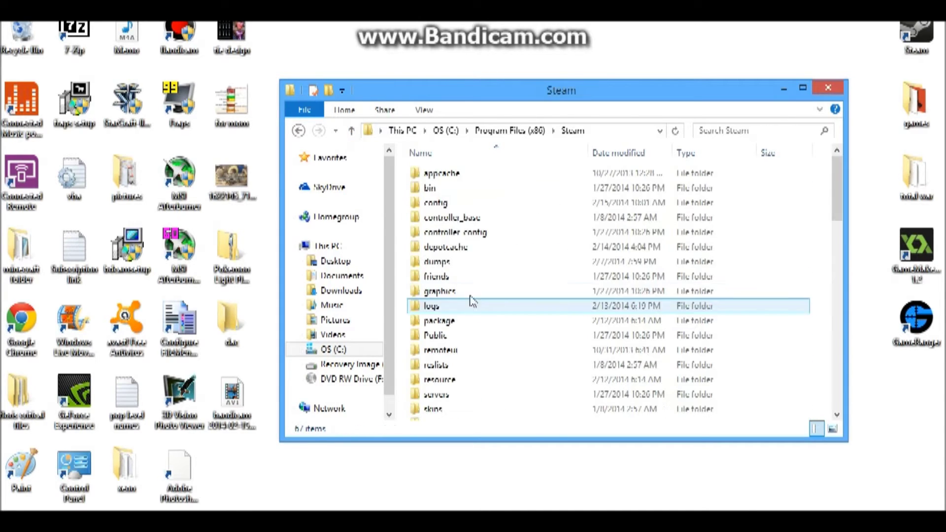
scroll(466, 252, down, 3)
scroll(467, 245, down, 2)
double_click(446, 257)
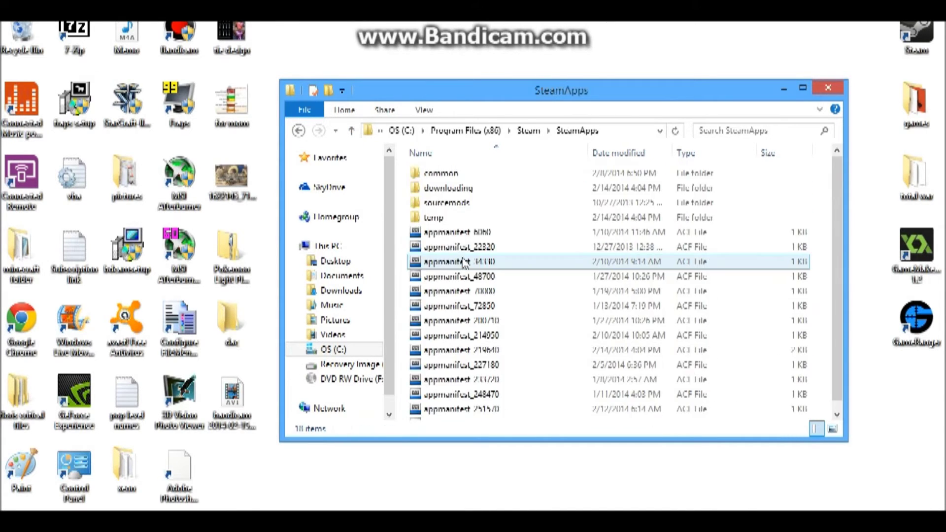
double_click(440, 175)
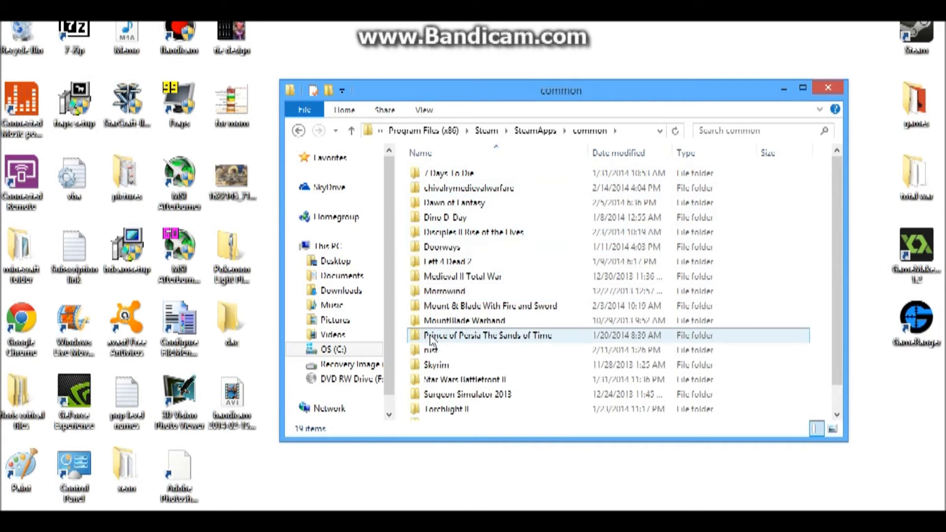
scroll(466, 312, down, 2)
scroll(475, 221, up, 2)
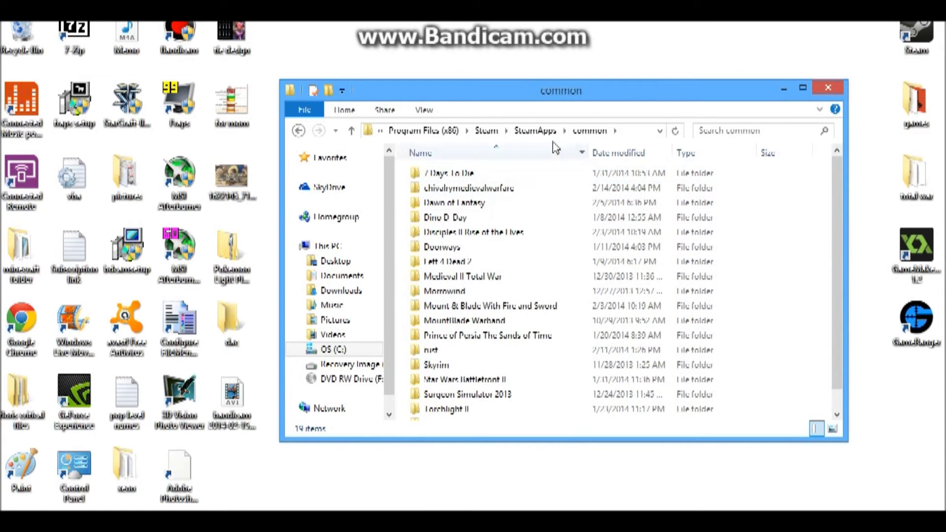
click(352, 131)
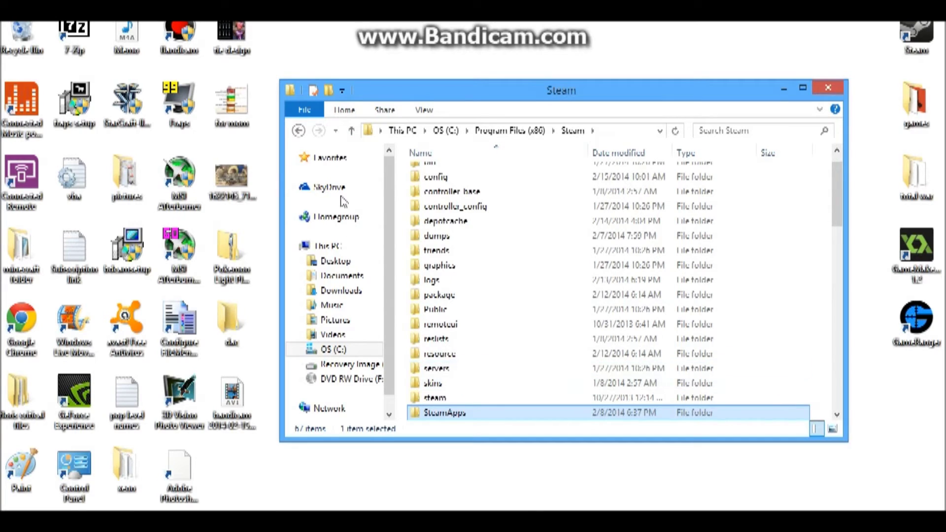
Go through SEGA > Medieval II Total War > mods into the americas mod's data folder
double_click(473, 384)
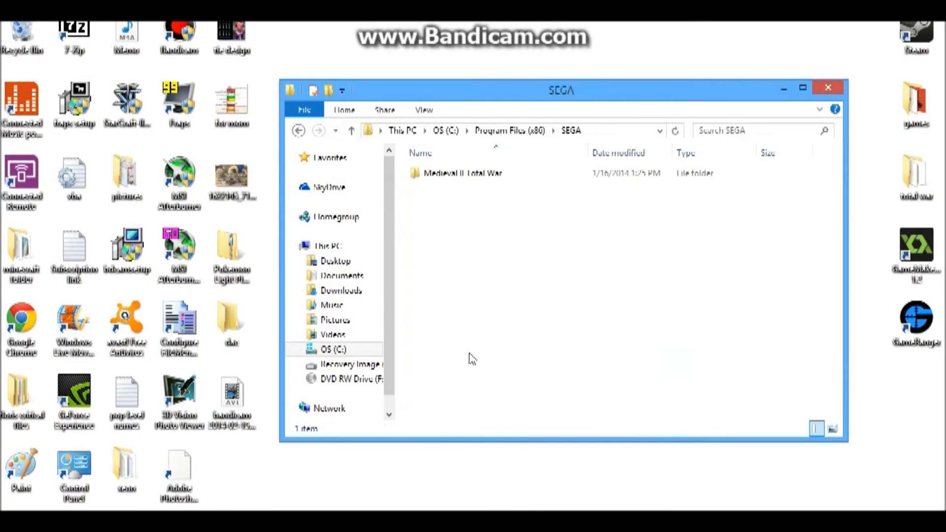
double_click(467, 173)
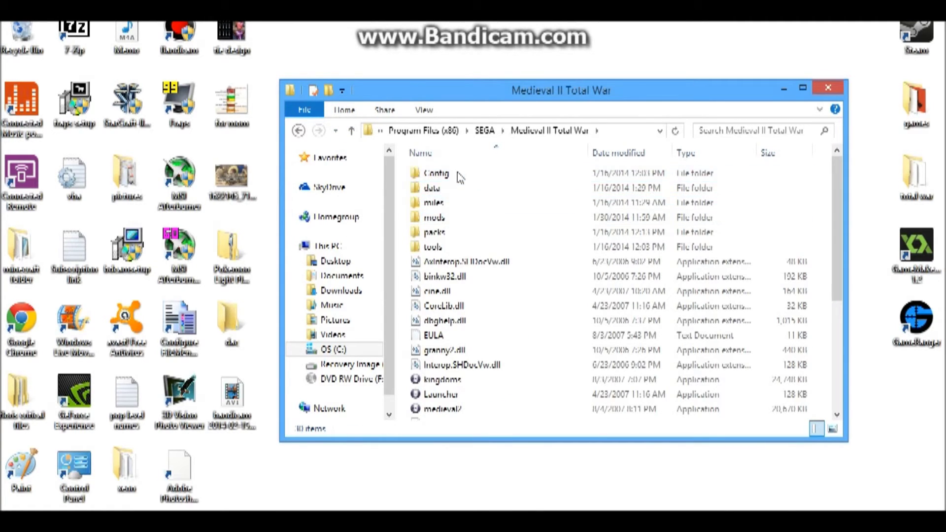
click(459, 187)
double_click(436, 217)
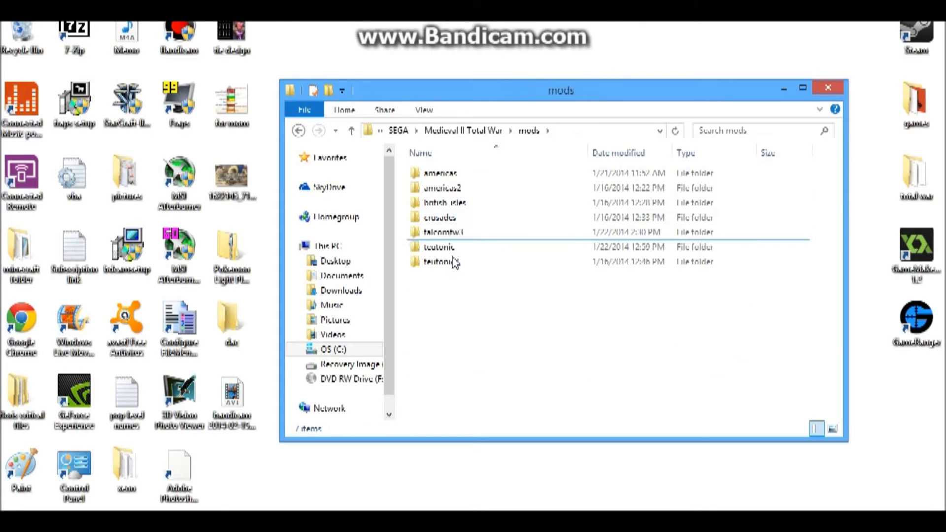
double_click(441, 173)
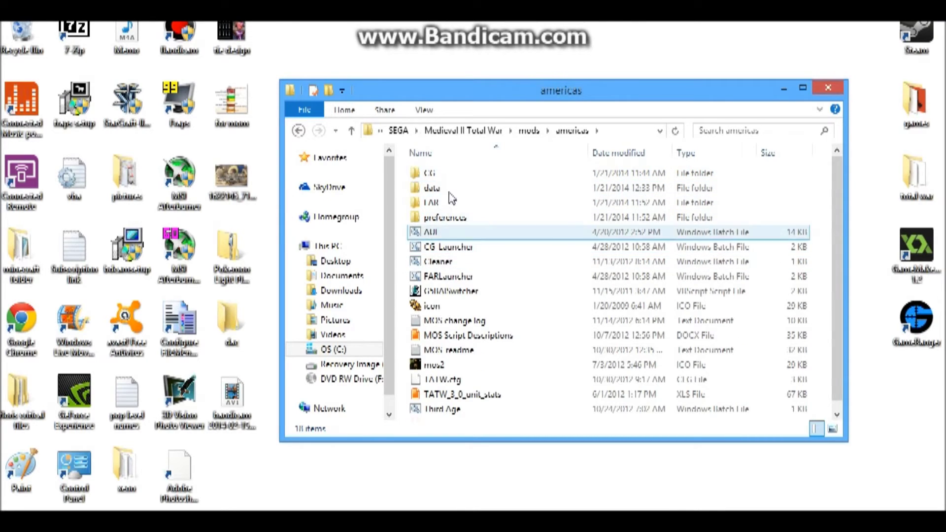
double_click(432, 188)
scroll(465, 222, down, 5)
scroll(464, 222, down, 3)
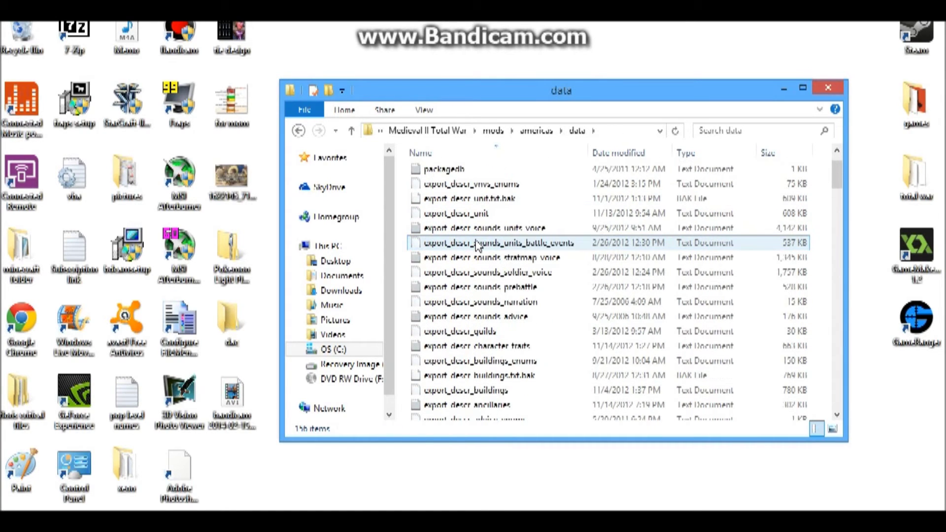
scroll(488, 211, up, 8)
scroll(488, 210, down, 5)
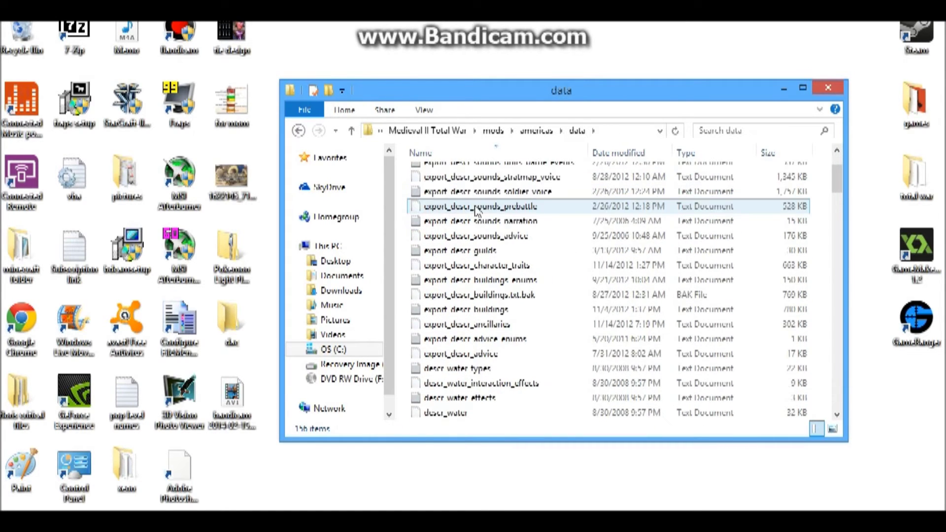
scroll(485, 221, up, 5)
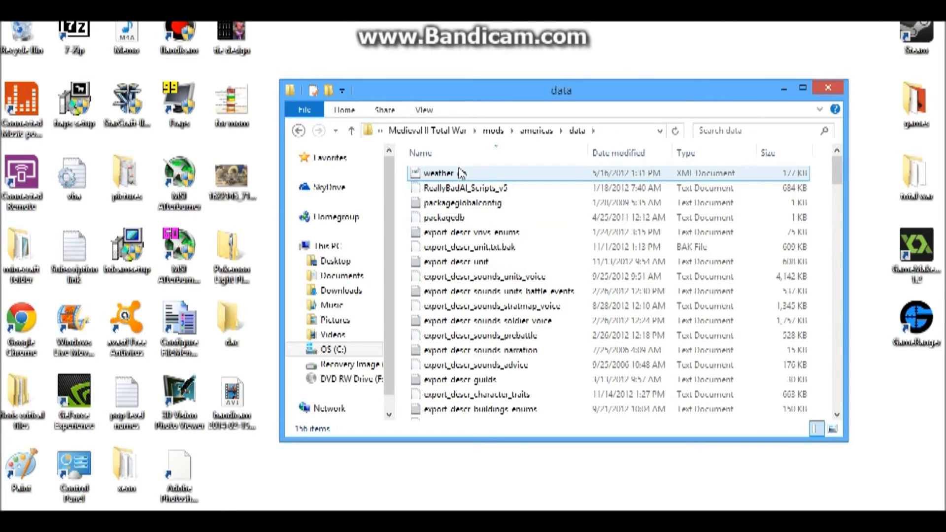
scroll(460, 173, down, 5)
scroll(474, 223, down, 5)
scroll(481, 258, down, 3)
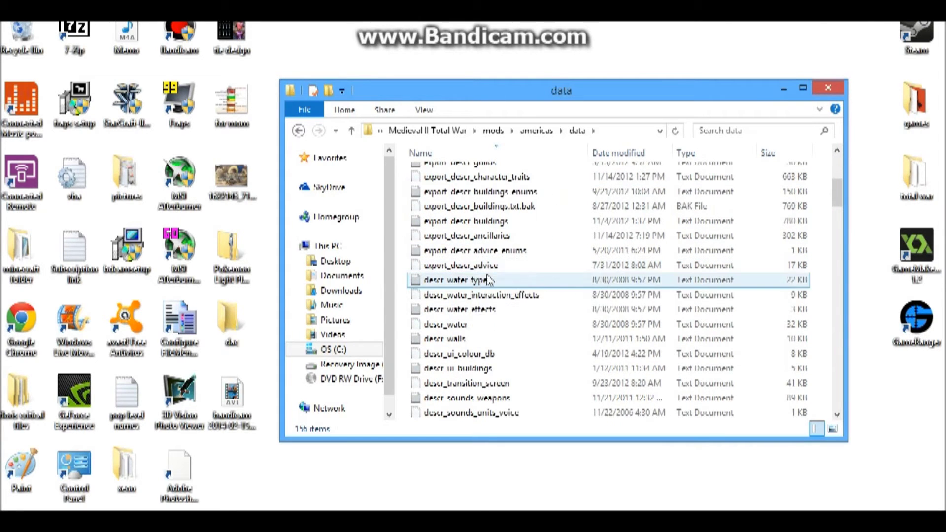
scroll(488, 279, down, 4)
scroll(488, 279, down, 4)
scroll(489, 279, down, 3)
scroll(488, 279, down, 4)
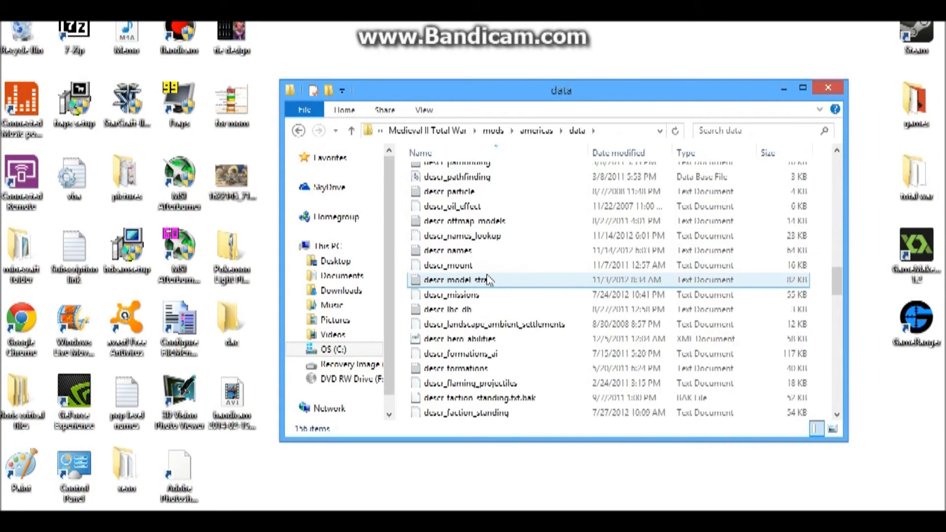
scroll(488, 280, down, 4)
scroll(488, 277, down, 4)
scroll(488, 274, down, 4)
scroll(488, 270, down, 3)
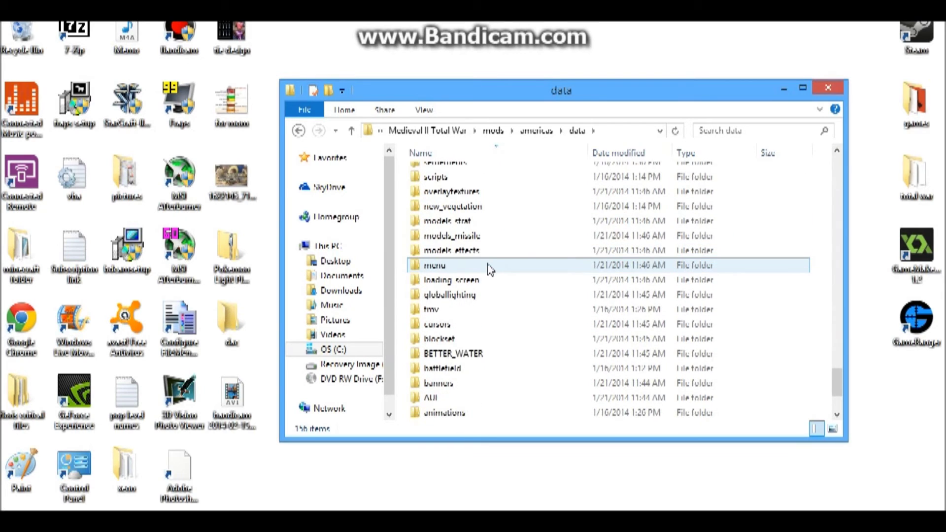
scroll(488, 266, down, 2)
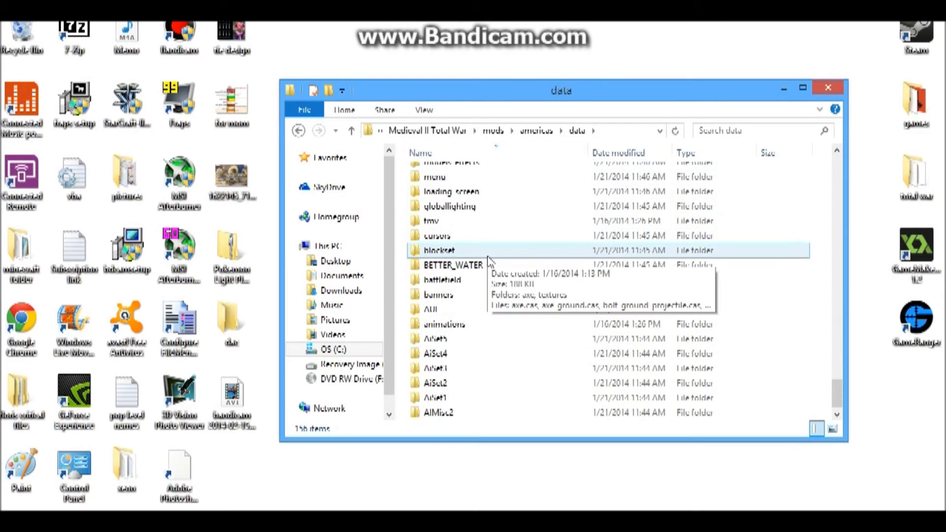
scroll(489, 266, up, 4)
scroll(488, 268, up, 3)
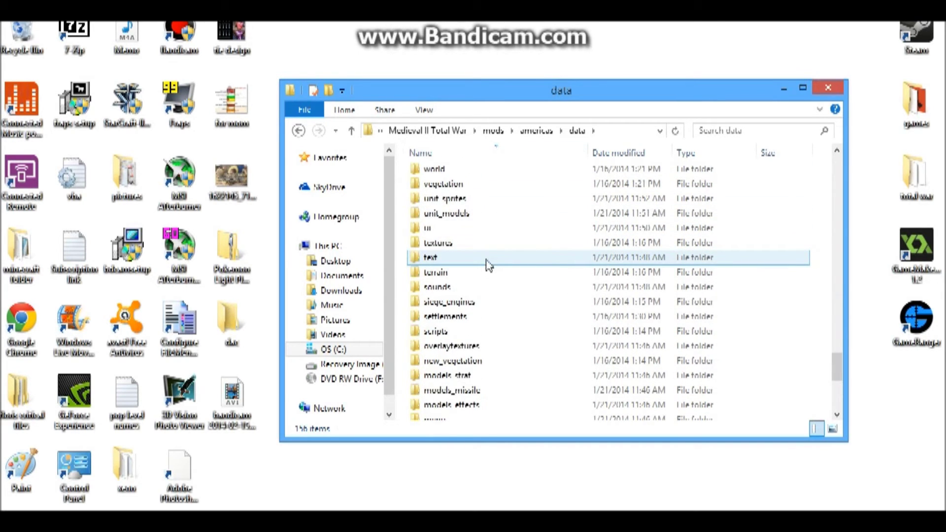
scroll(488, 265, up, 2)
Open campaign_script from world > maps > campaign > imperial_campaign in Notepad
double_click(486, 260)
double_click(436, 175)
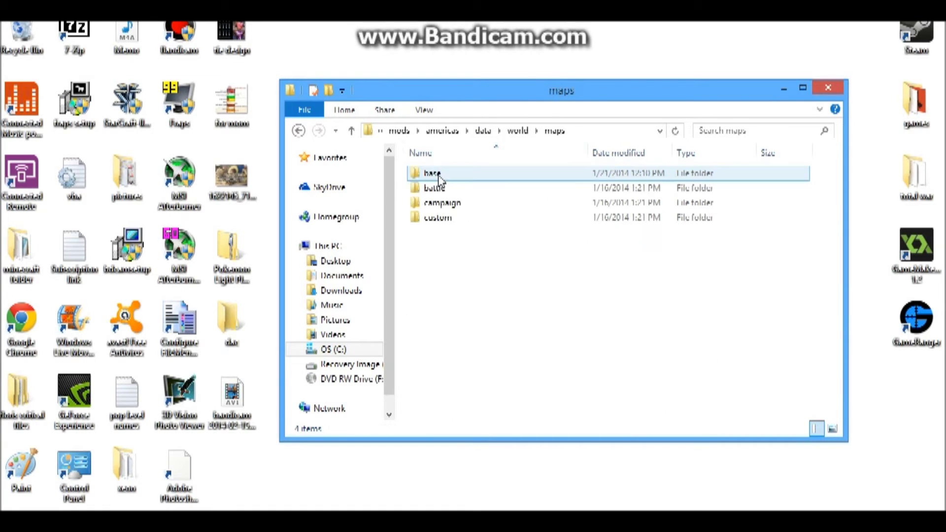
click(440, 206)
double_click(440, 206)
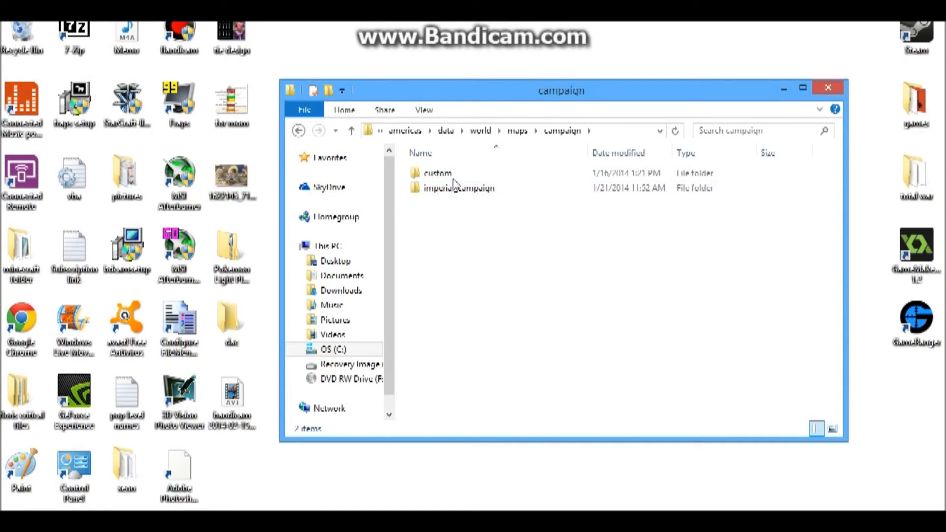
double_click(455, 189)
double_click(528, 188)
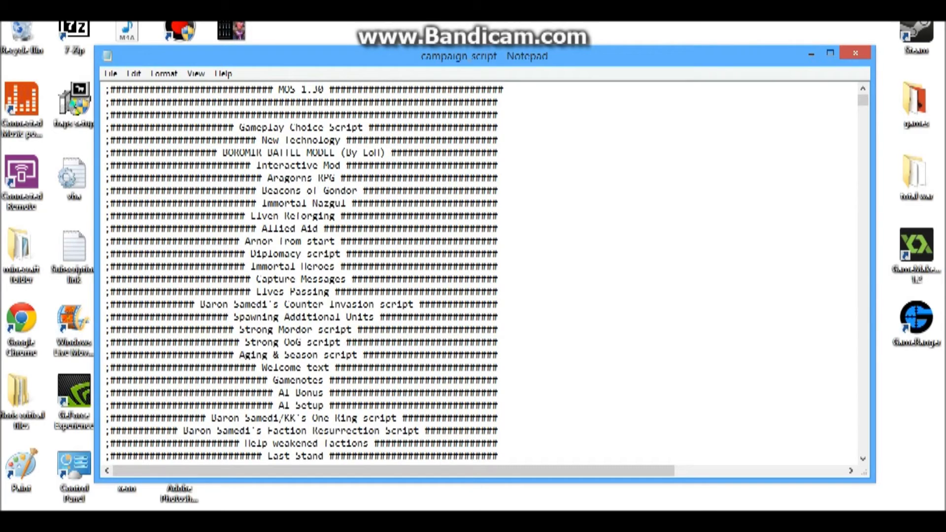
scroll(473, 266, down, 2)
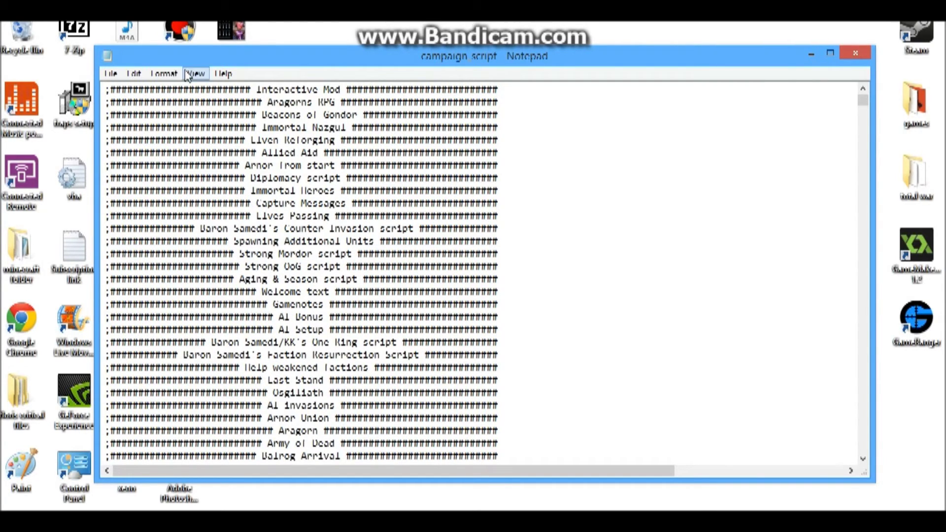
Find the first 'garrison' match in the americas campaign script
click(134, 73)
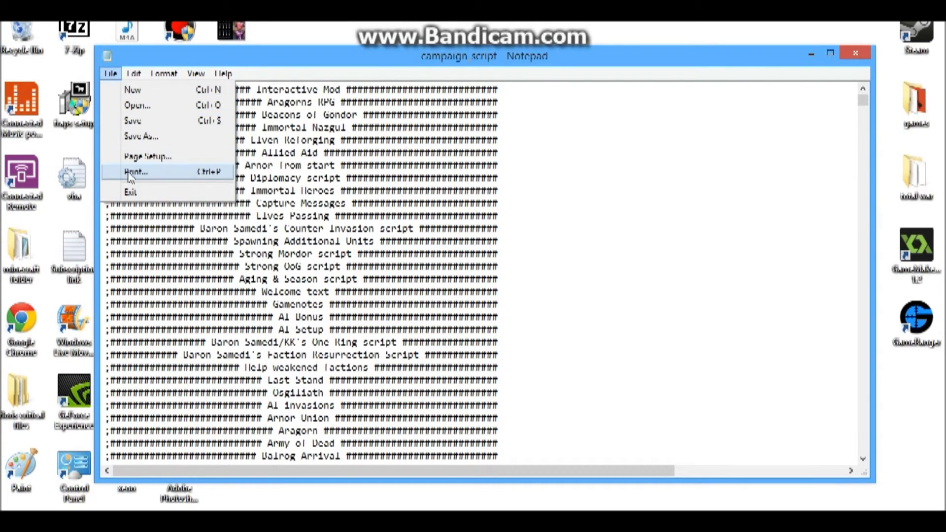
mouse_move(133, 74)
click(157, 177)
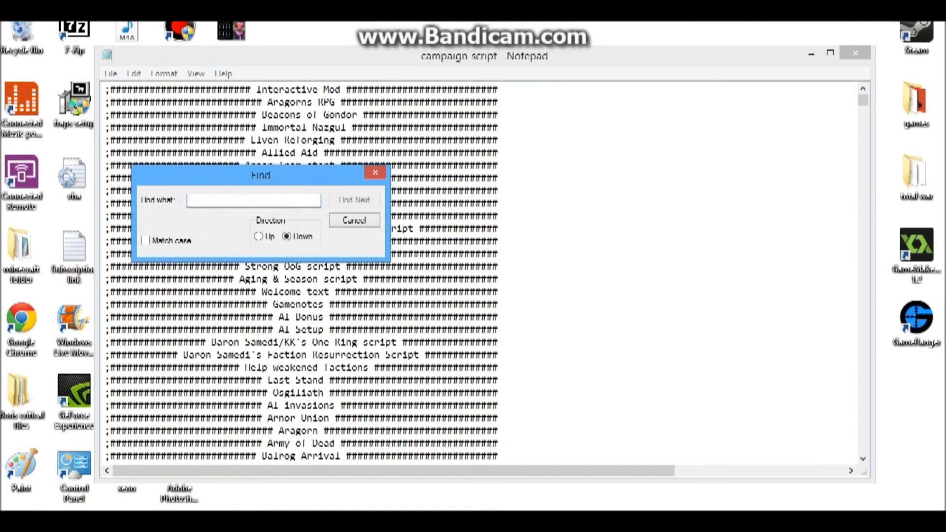
text(gh)
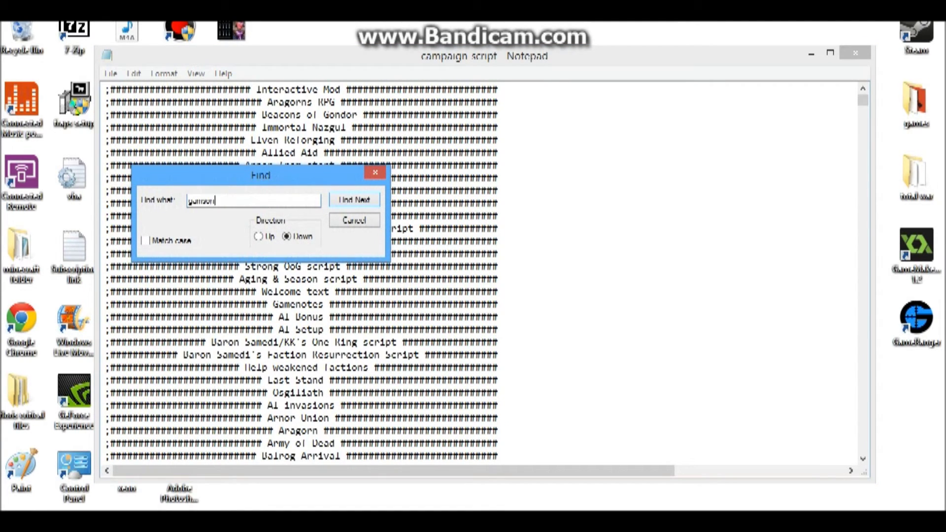
key(Return)
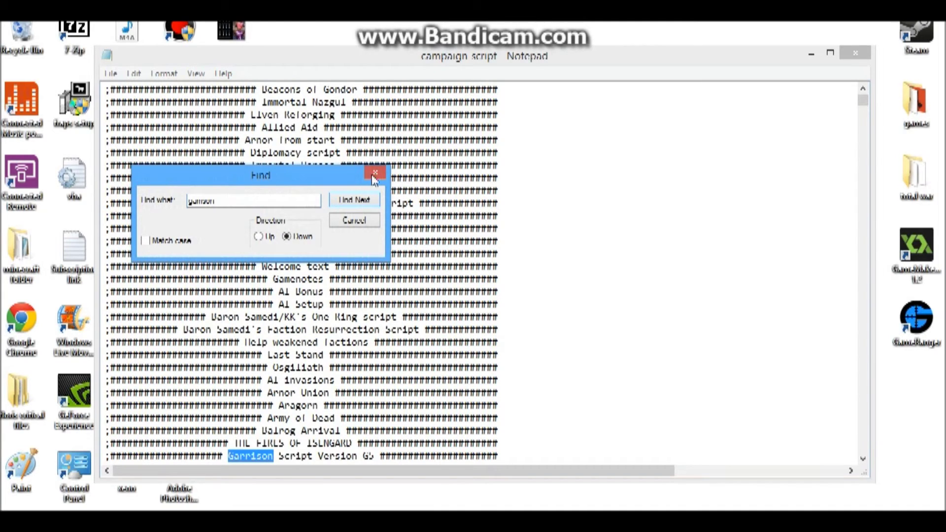
click(375, 176)
scroll(474, 296, down, 4)
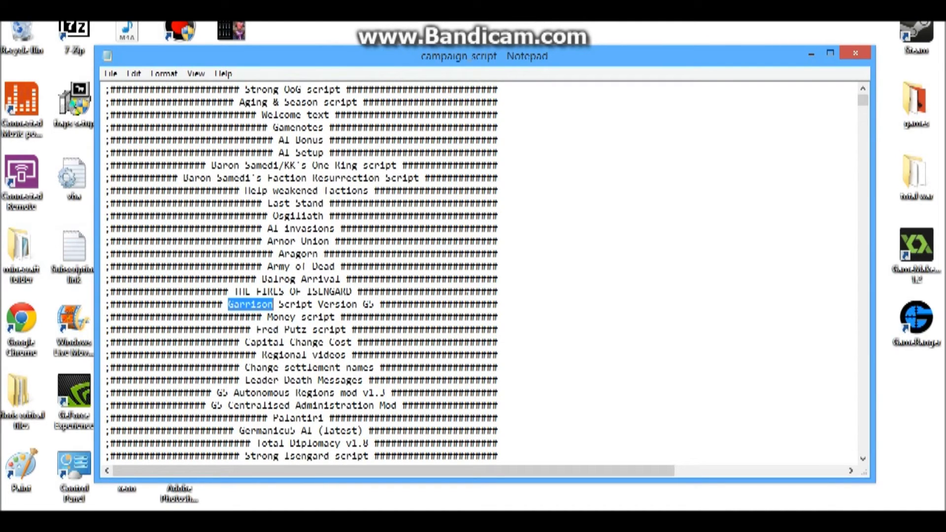
Delete the Garrison Script Version G5 header line
key(shift+End)
key(shift+Home)
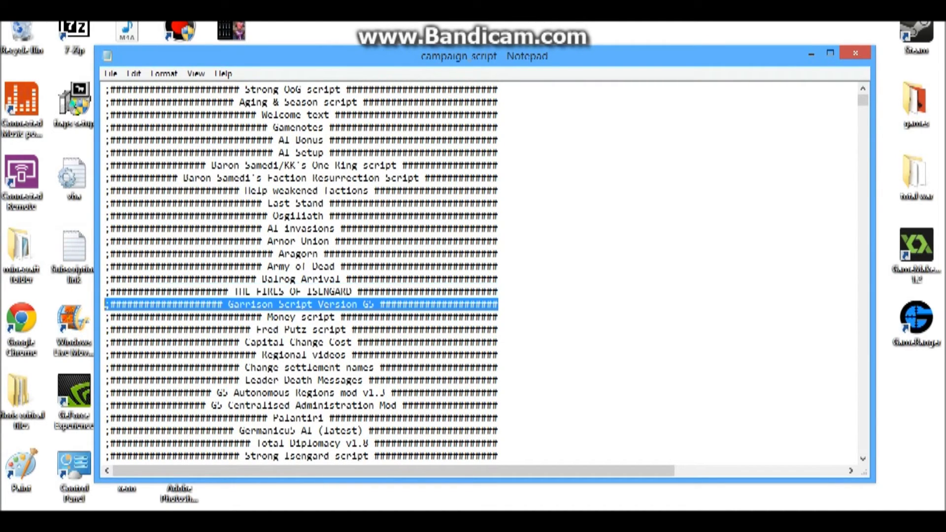
key(Delete)
drag(864, 100, 864, 115)
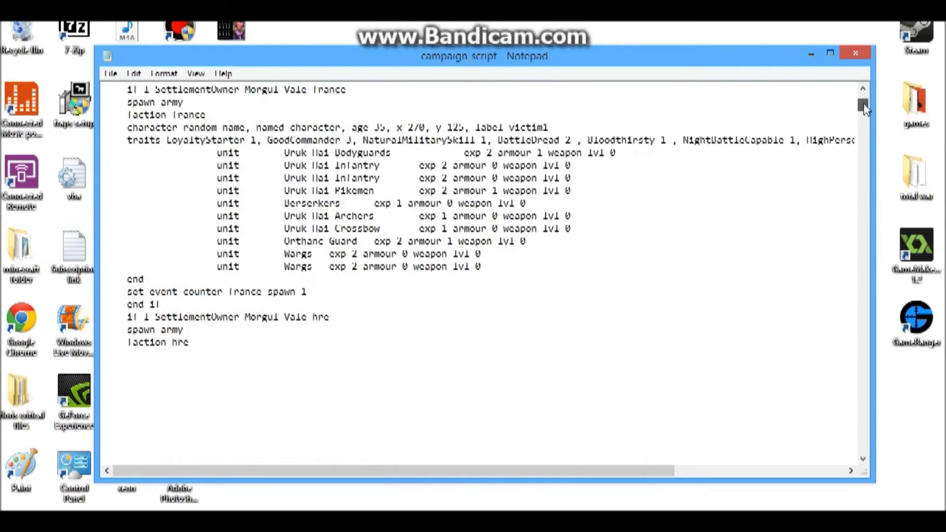
Step through 'garrison' matches with Find Next, including the Optional Garrison section
click(133, 73)
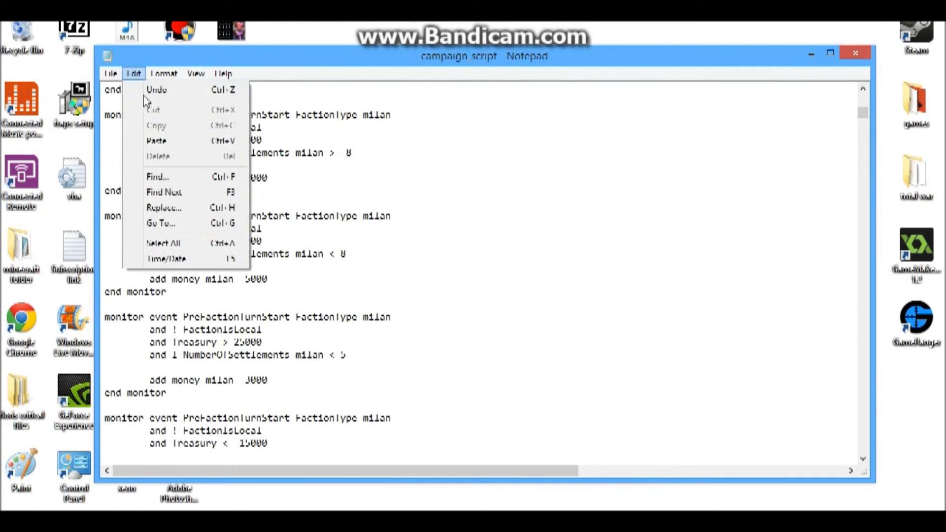
click(164, 193)
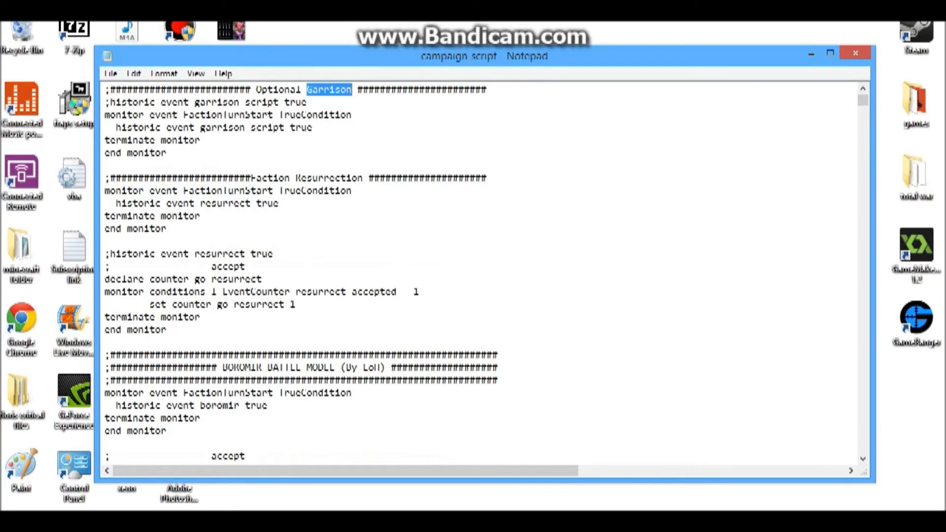
scroll(481, 280, up, 2)
scroll(480, 281, down, 2)
scroll(481, 281, down, 2)
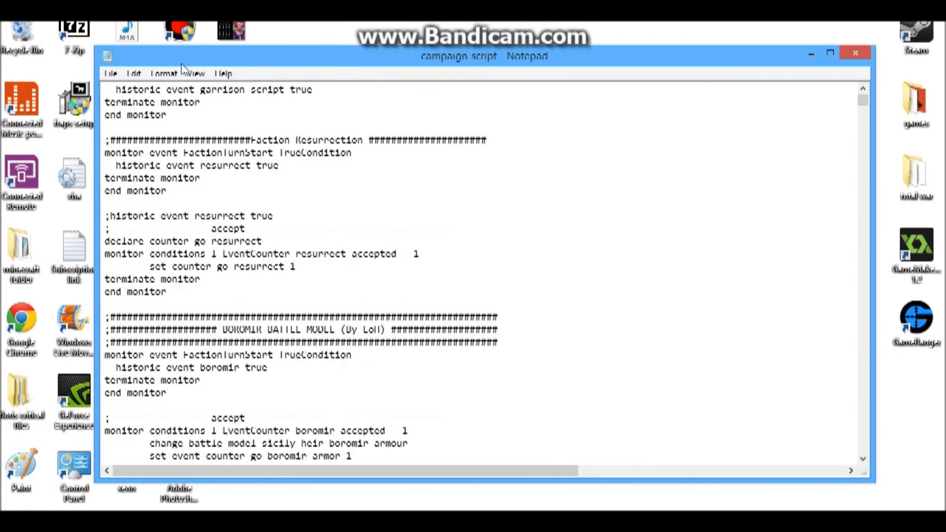
click(134, 73)
click(165, 192)
scroll(480, 281, up, 3)
scroll(481, 281, down, 1)
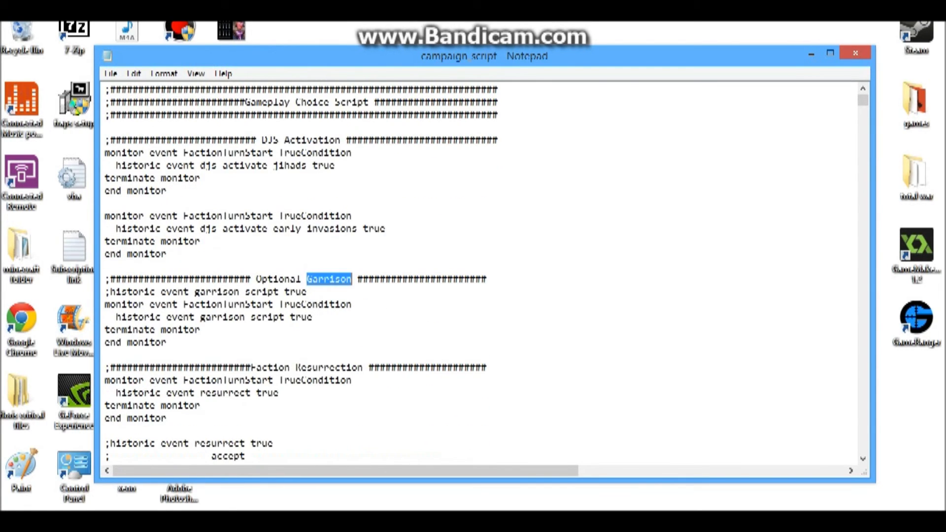
click(132, 73)
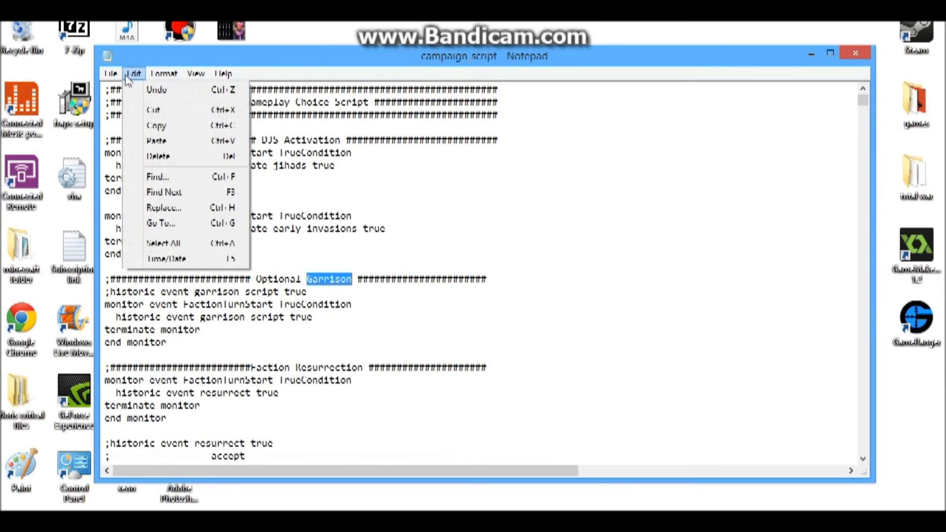
click(165, 193)
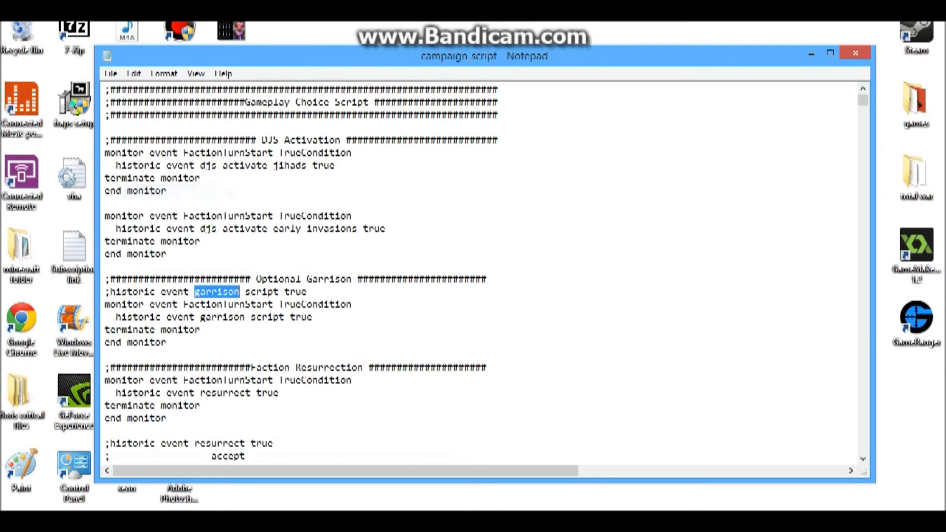
Continue to later 'garrison' matches with Find Next and F3, then reopen Find
click(162, 74)
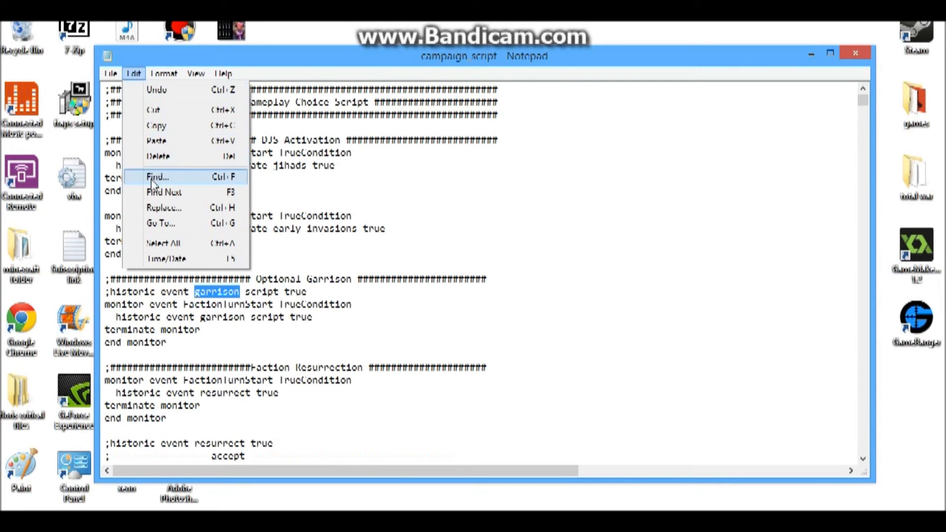
click(165, 193)
click(134, 73)
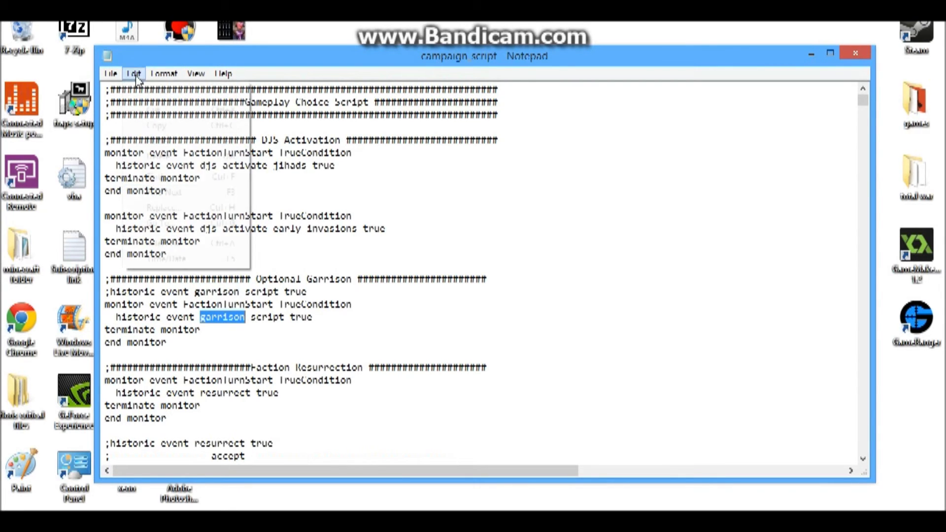
click(164, 192)
key(F3)
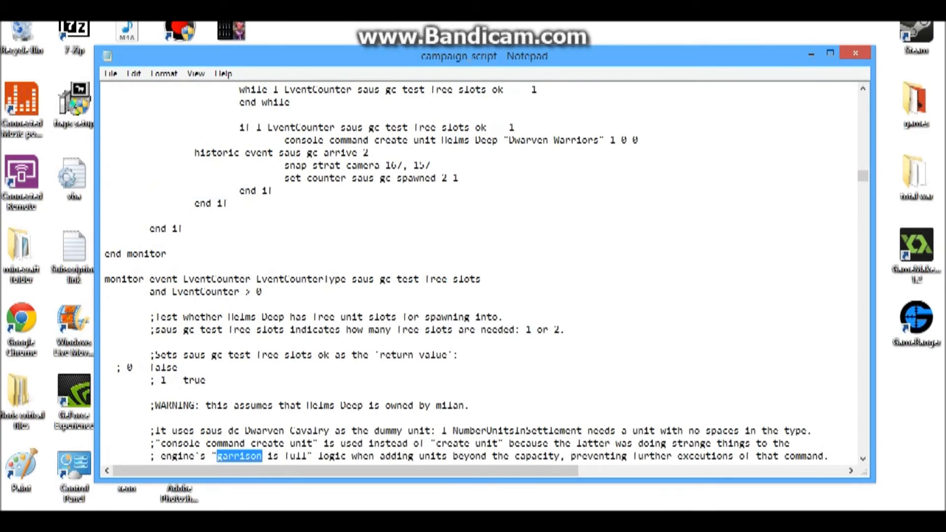
key(F3)
click(133, 74)
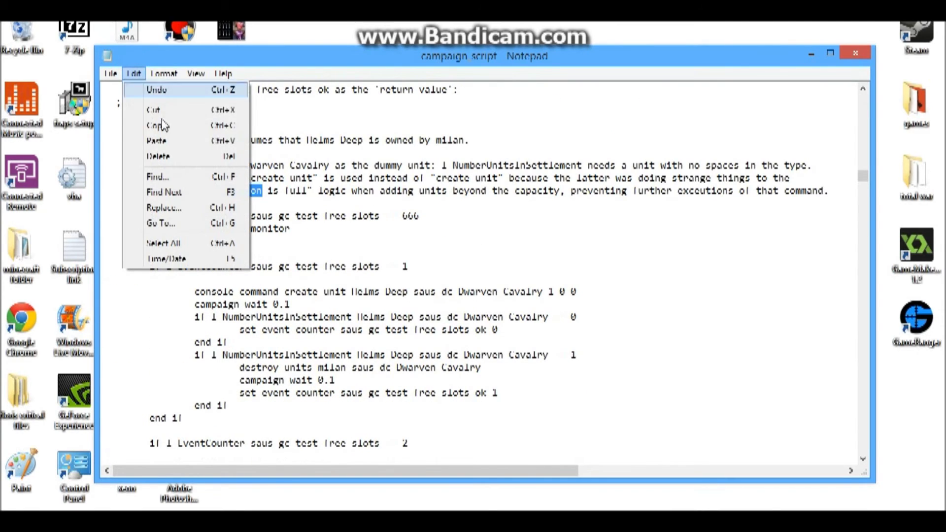
click(161, 179)
text(garrison script)
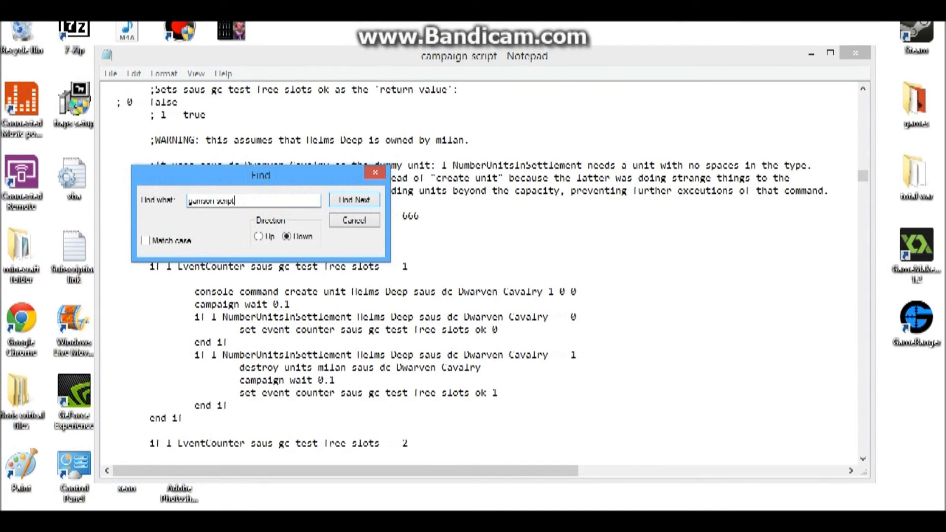
Locate the Garrison Script Version 3.0 header and delete it with its counter declarations
key(Return)
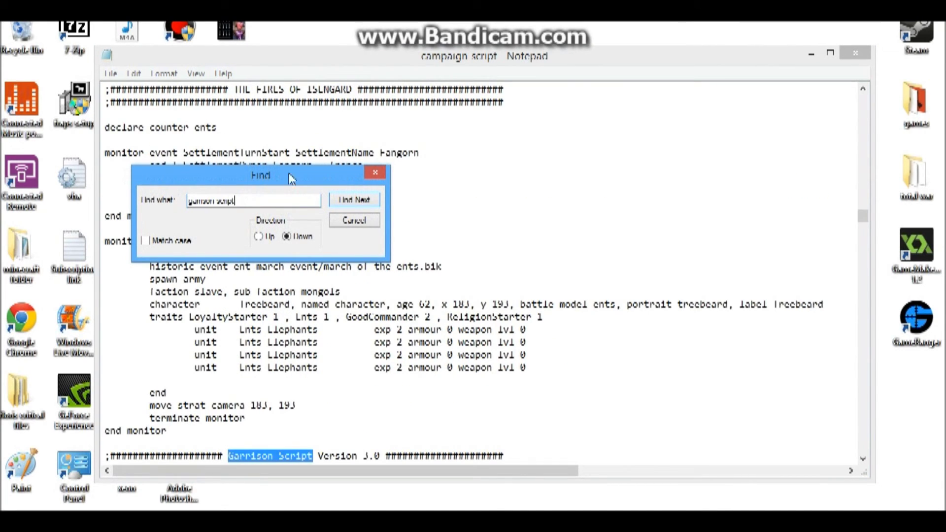
click(375, 173)
scroll(473, 296, down, 8)
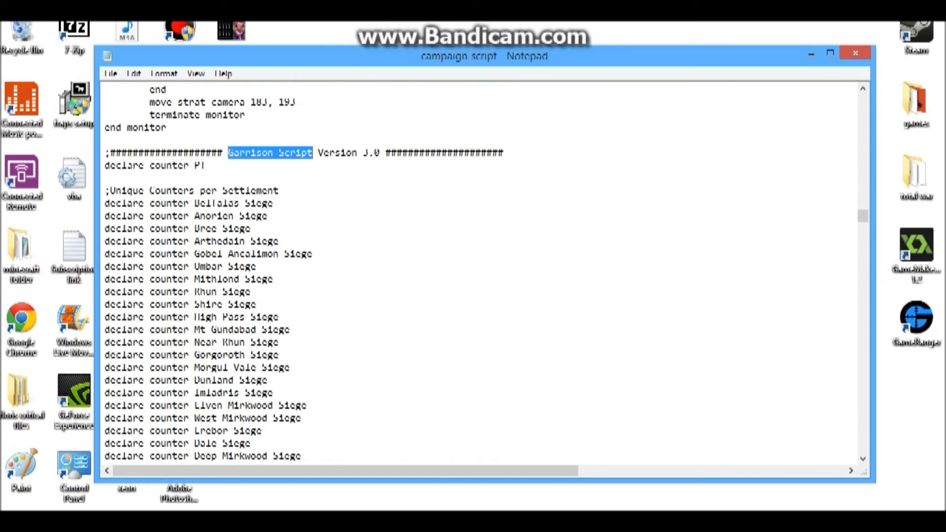
drag(105, 154, 273, 473)
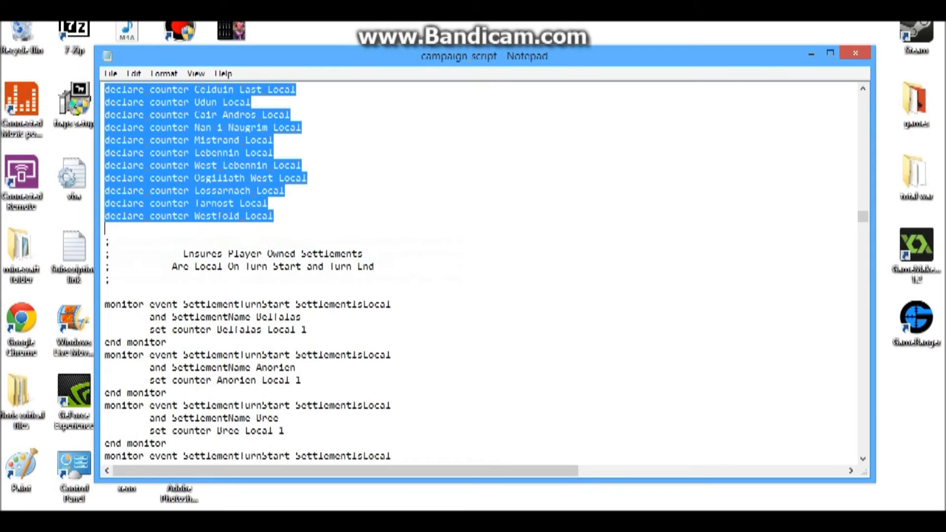
key(Delete)
scroll(473, 296, up, 5)
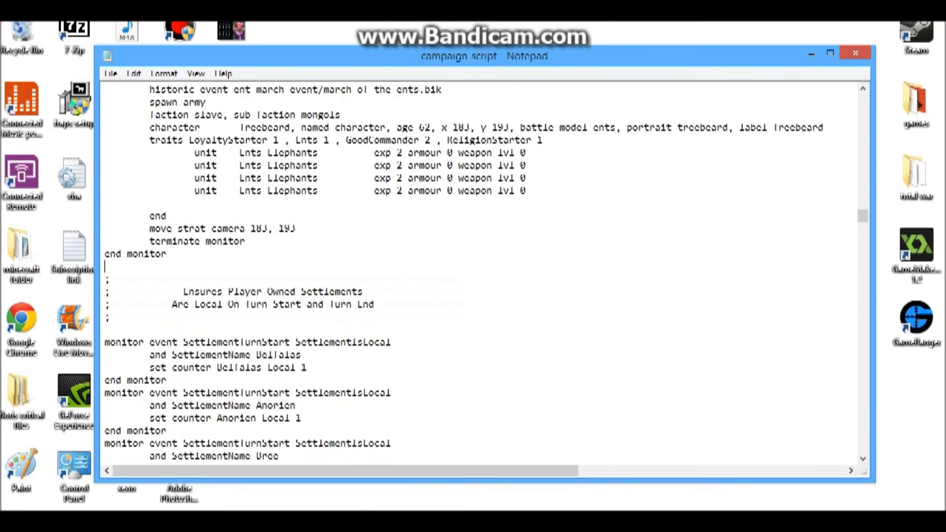
Close Notepad, answering the save prompt, then close the folder window
click(111, 73)
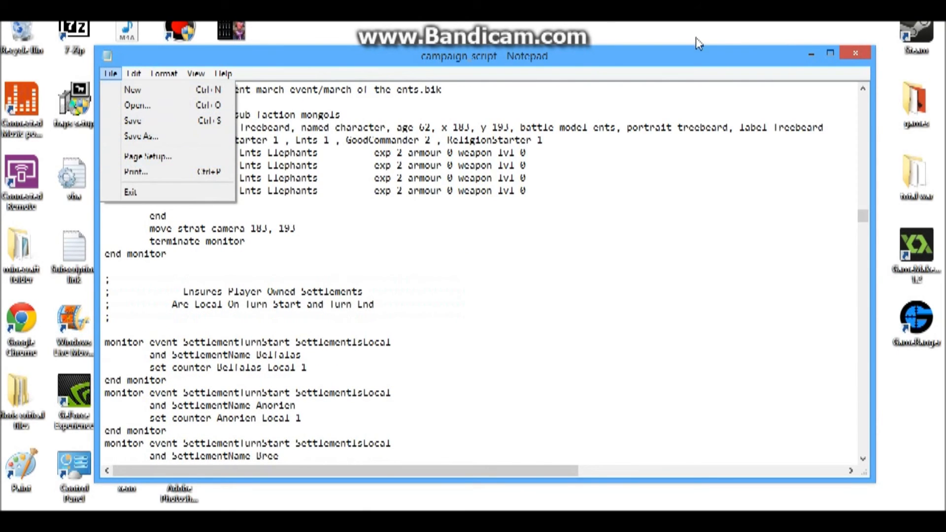
click(855, 53)
click(502, 281)
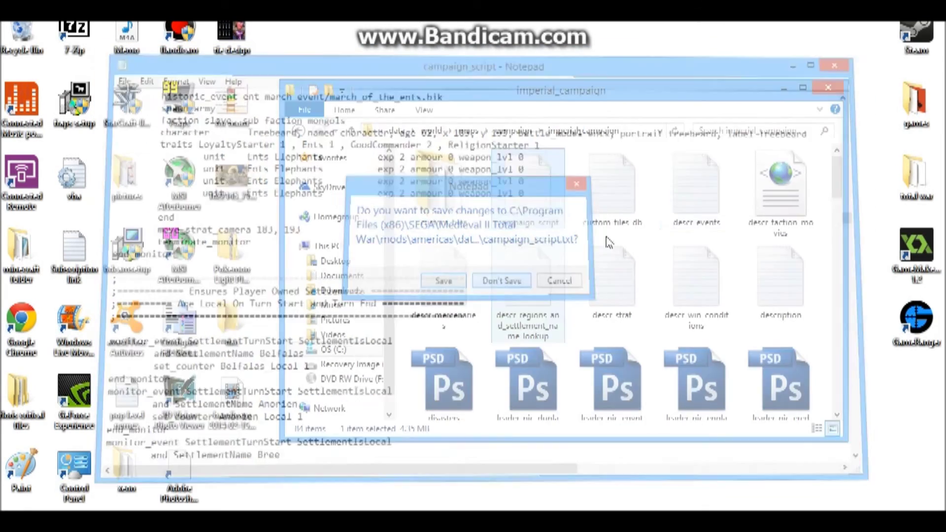
click(848, 82)
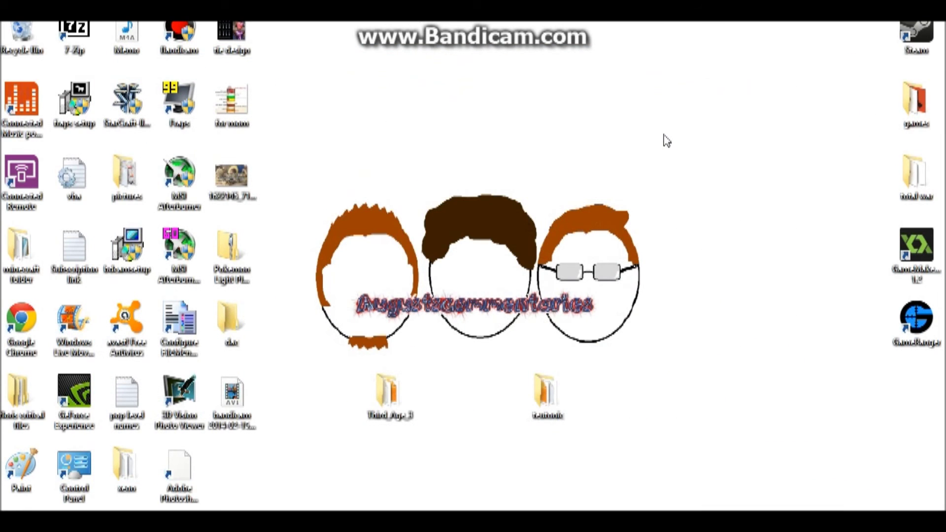